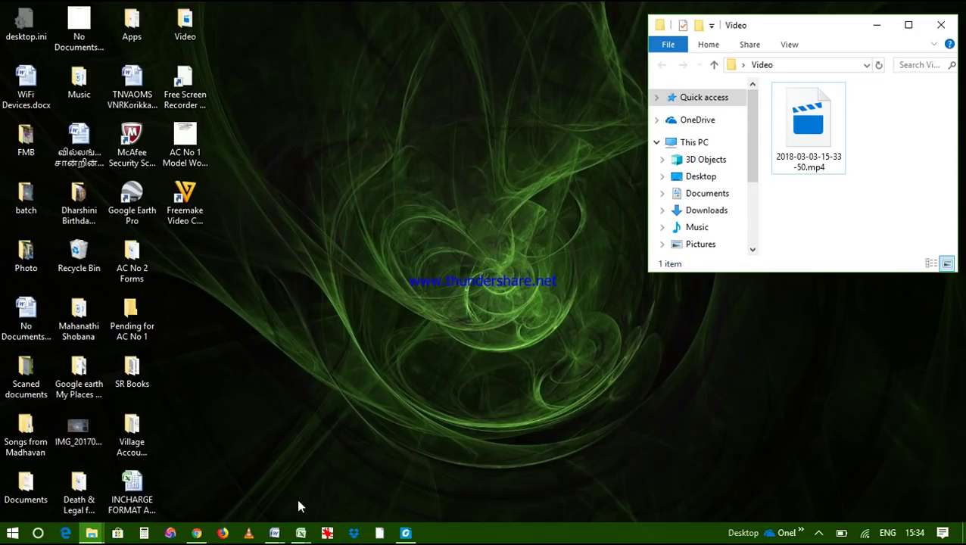
# Bring up the AC No 2 Sundakottai 1427 19.05.17.xlsx workbook and clear the pending copy selection on Sheet3.
pyautogui.click(301, 533)
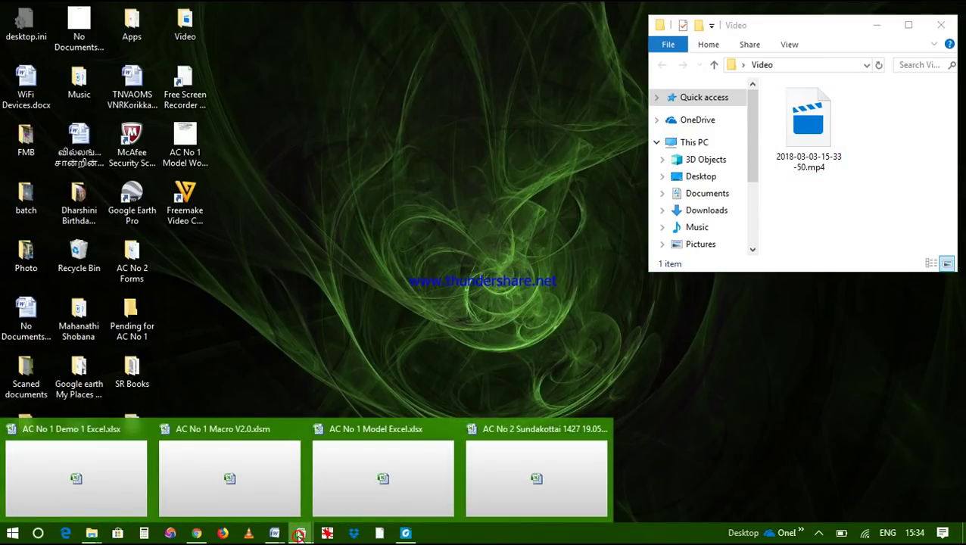
pyautogui.click(505, 472)
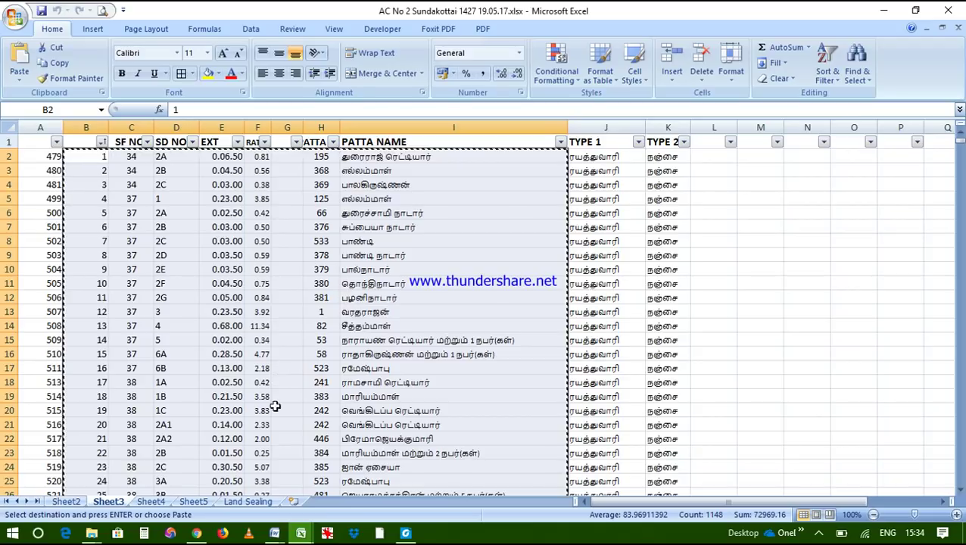
pyautogui.click(291, 274)
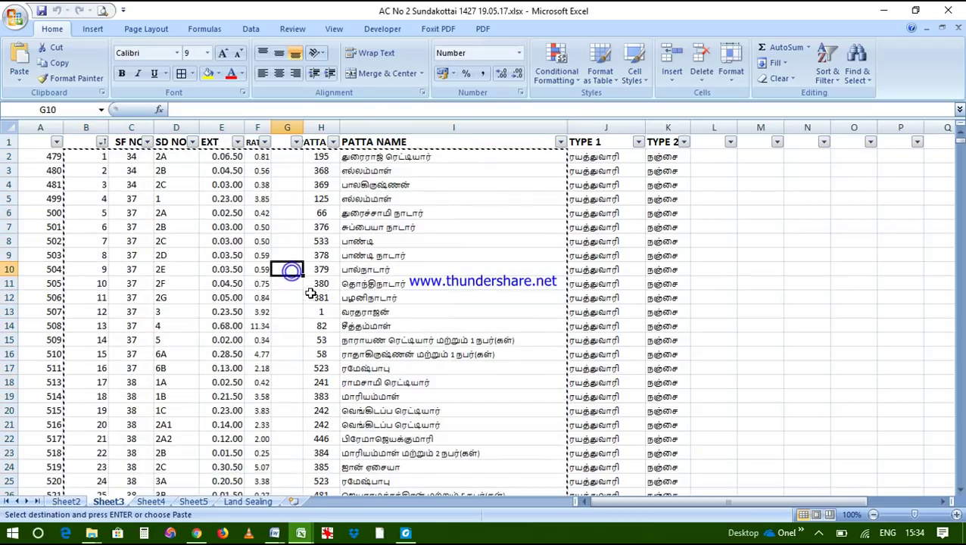
pyautogui.click(293, 281)
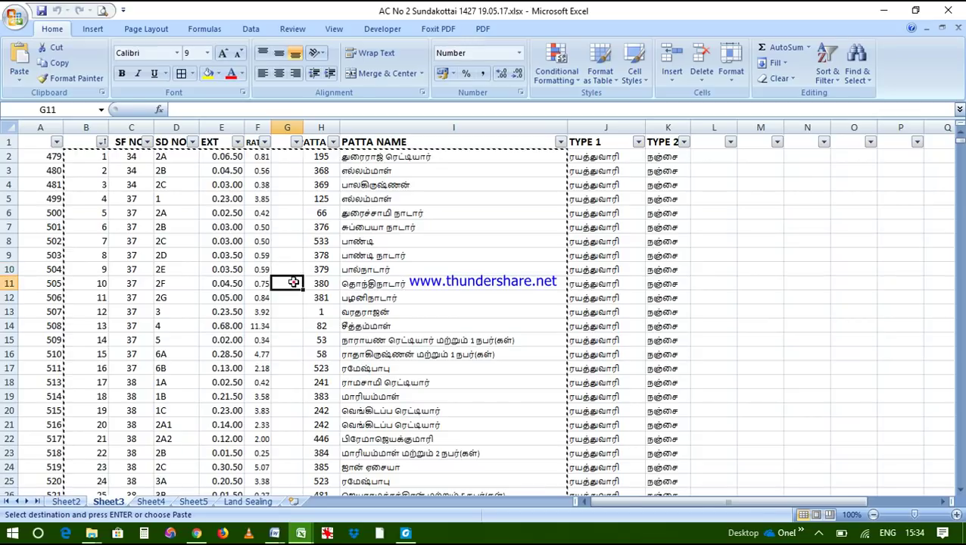
pyautogui.click(298, 338)
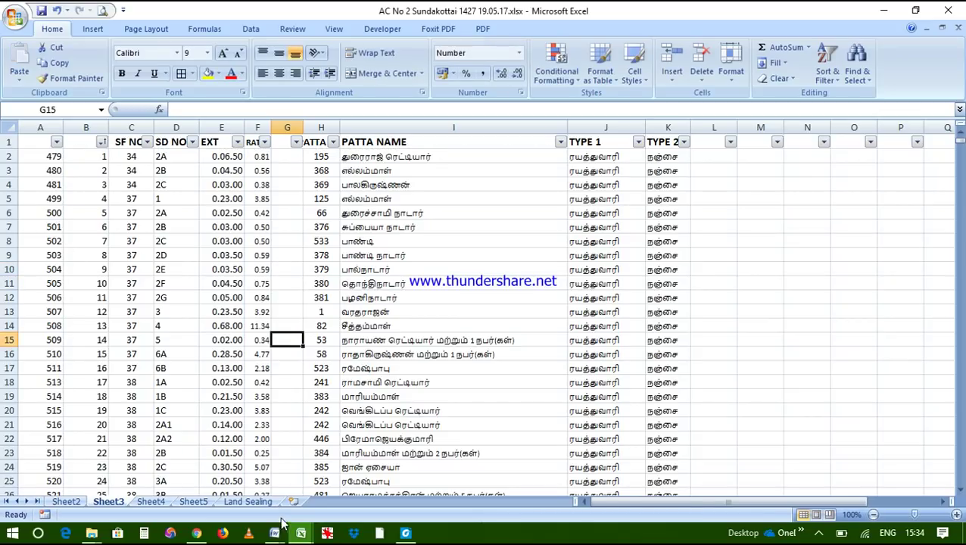
# Switch to My info.docx in Word and review the contact details and the Adangal video links, highlighting Video No 1 to 4.
pyautogui.moveTo(278, 534)
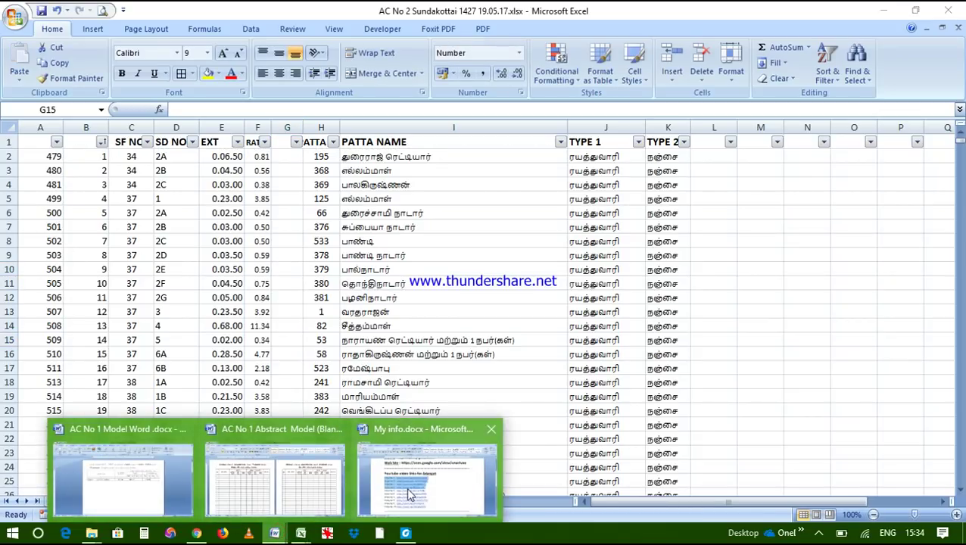
pyautogui.click(427, 469)
pyautogui.click(540, 303)
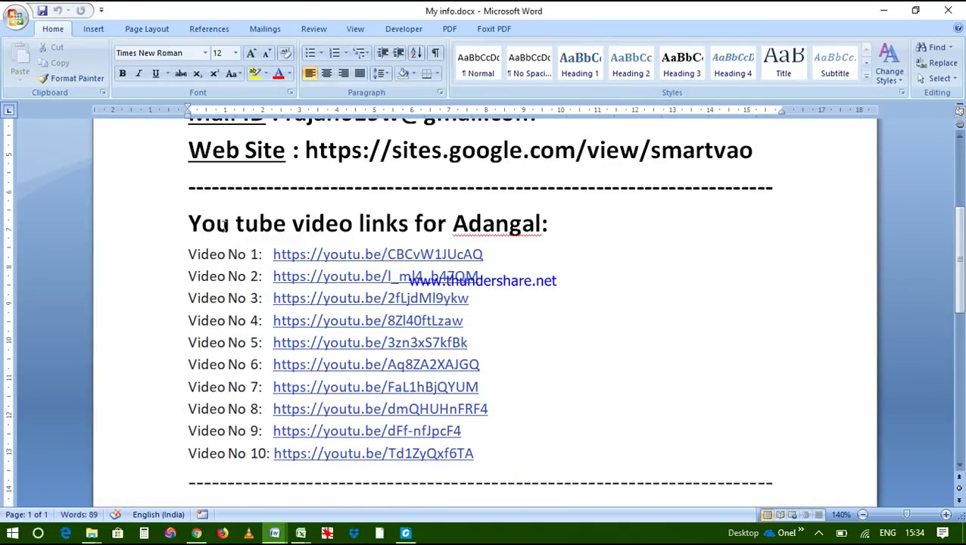
pyautogui.scroll(4, 481, 263)
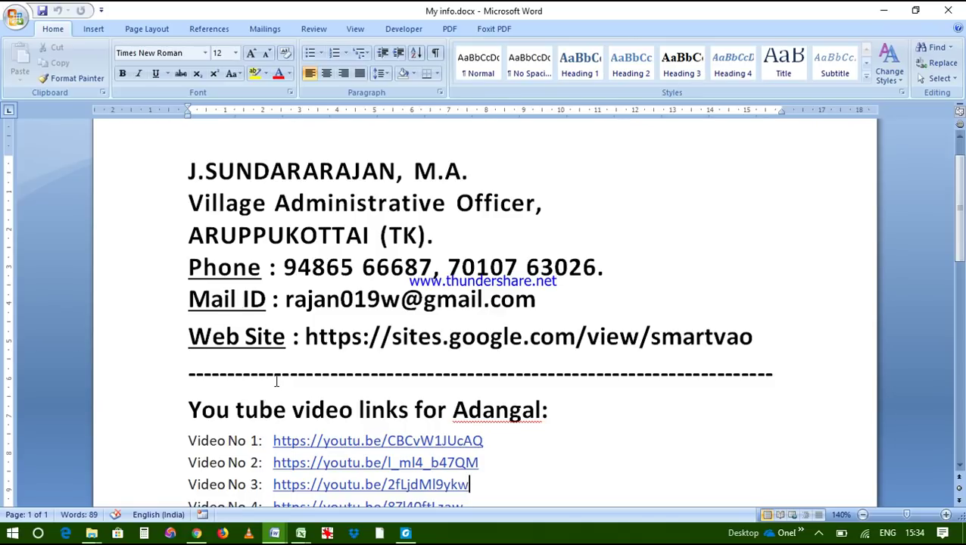
pyautogui.scroll(-3, 276, 381)
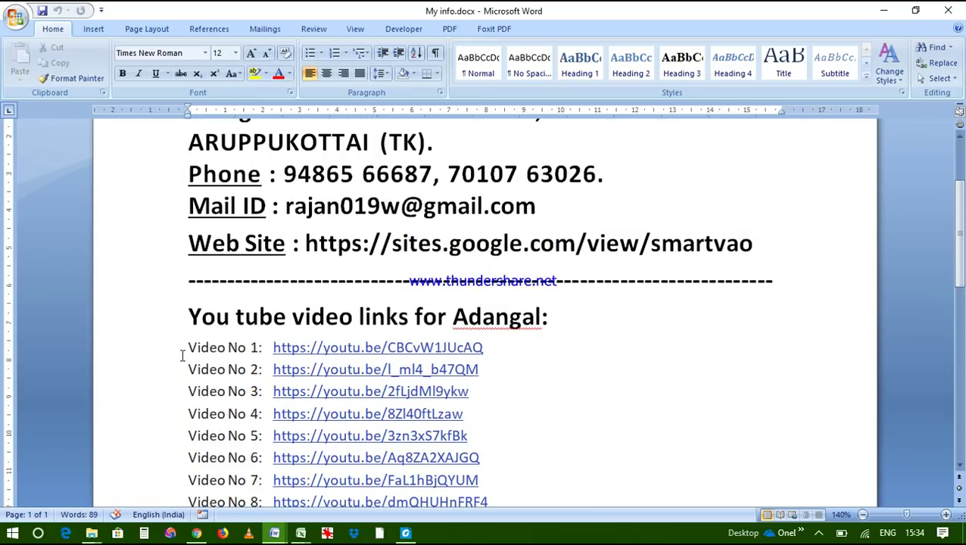
pyautogui.moveTo(174, 354); pyautogui.dragTo(185, 421)
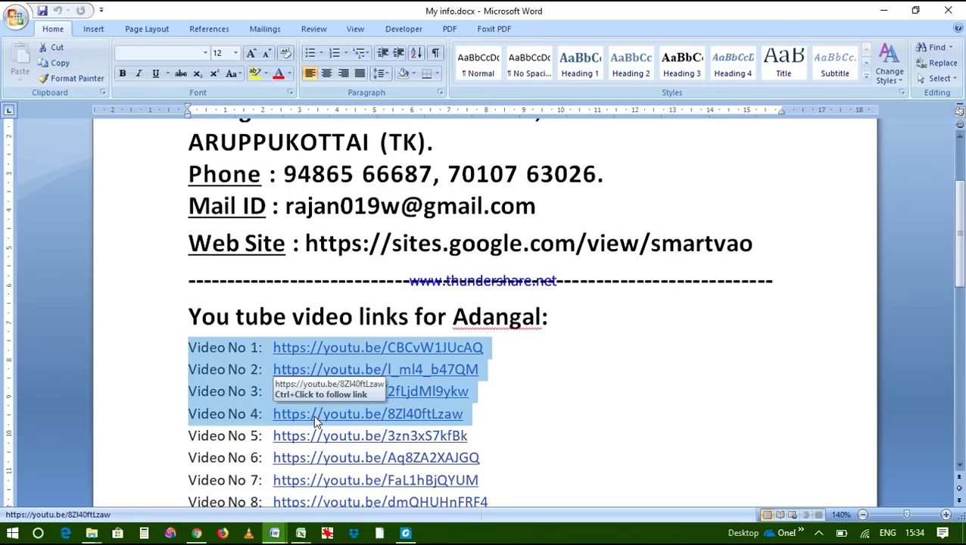
pyautogui.click(166, 412)
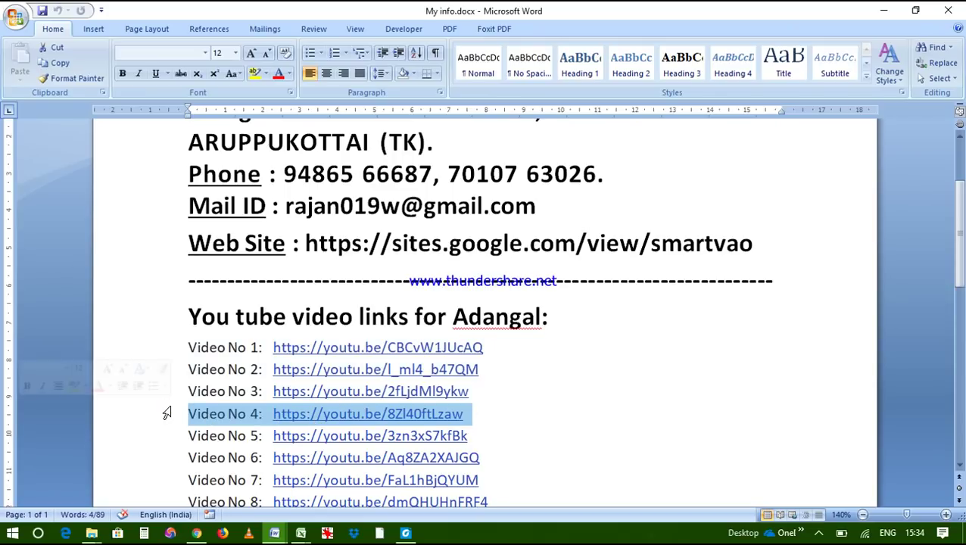
# Return to the AC No 2 Sundakottai workbook in Excel and review the land records from column B to the patta names.
pyautogui.click(302, 533)
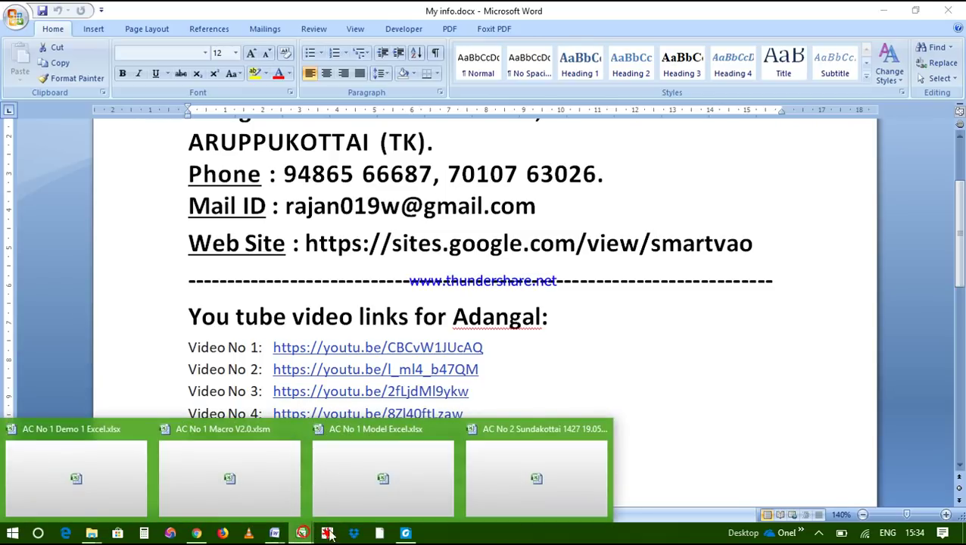
pyautogui.click(498, 491)
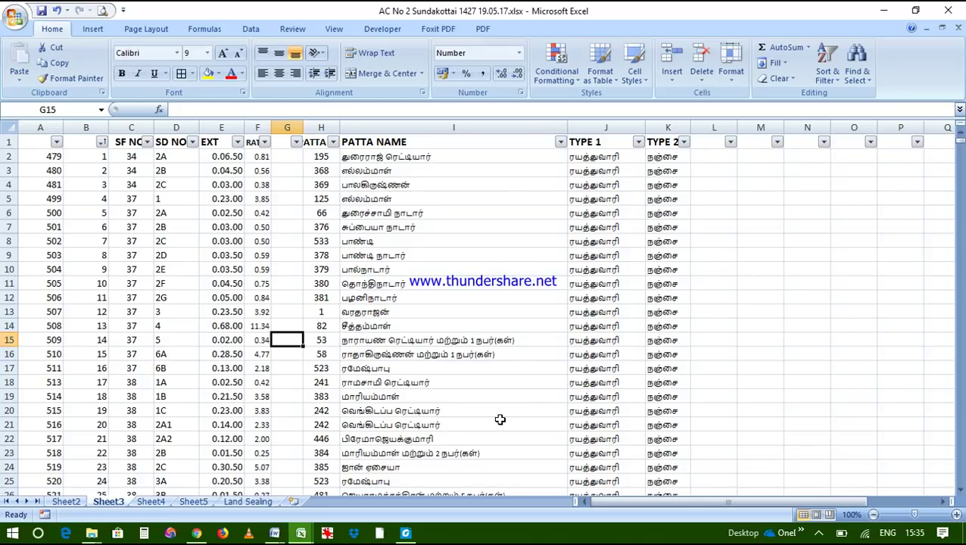
pyautogui.moveTo(85, 156); pyautogui.dragTo(509, 471)
pyautogui.scroll(4, 528, 403)
pyautogui.click(524, 389)
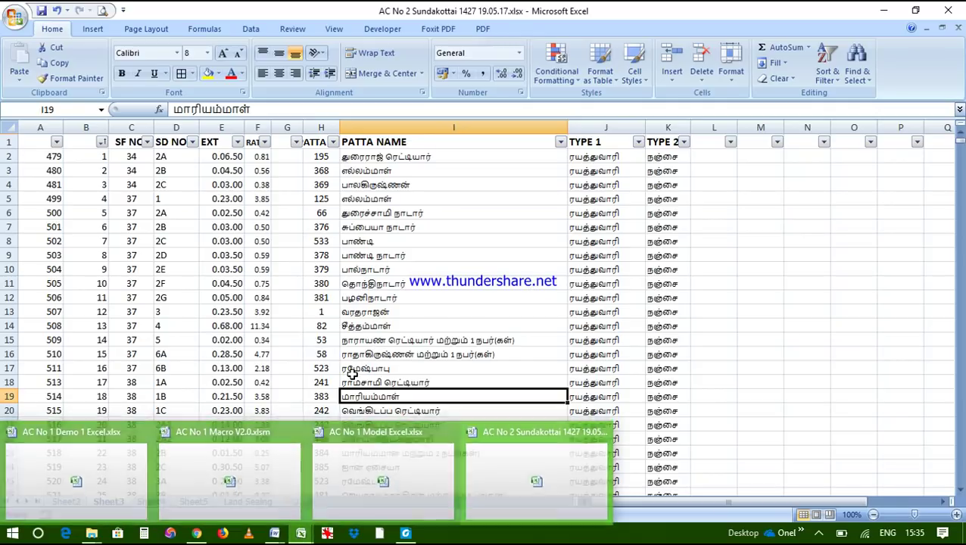
# Switch to the AC No 1 Model Excel.xlsx workbook and compare its Nanjai Cult and Punjai Cult sheets.
pyautogui.moveTo(295, 533)
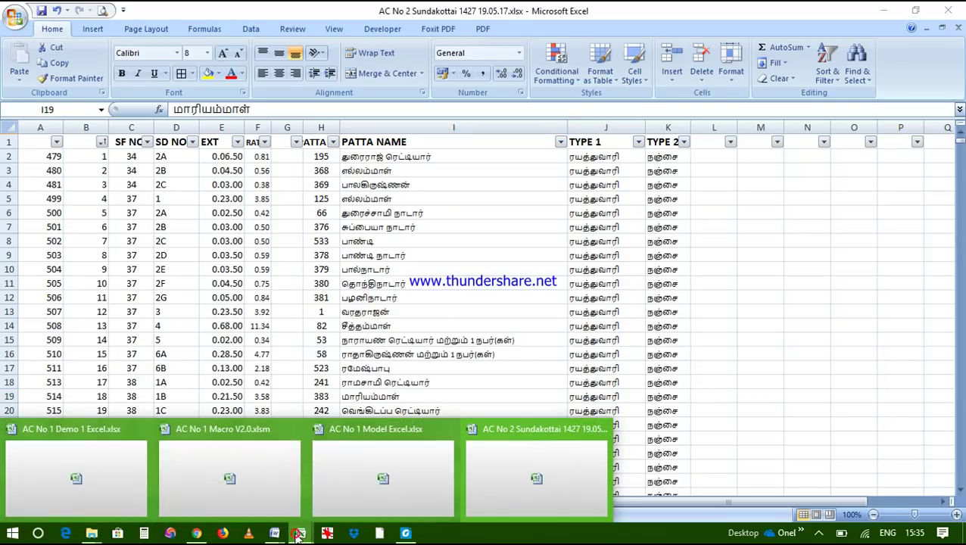
pyautogui.click(360, 484)
pyautogui.click(87, 502)
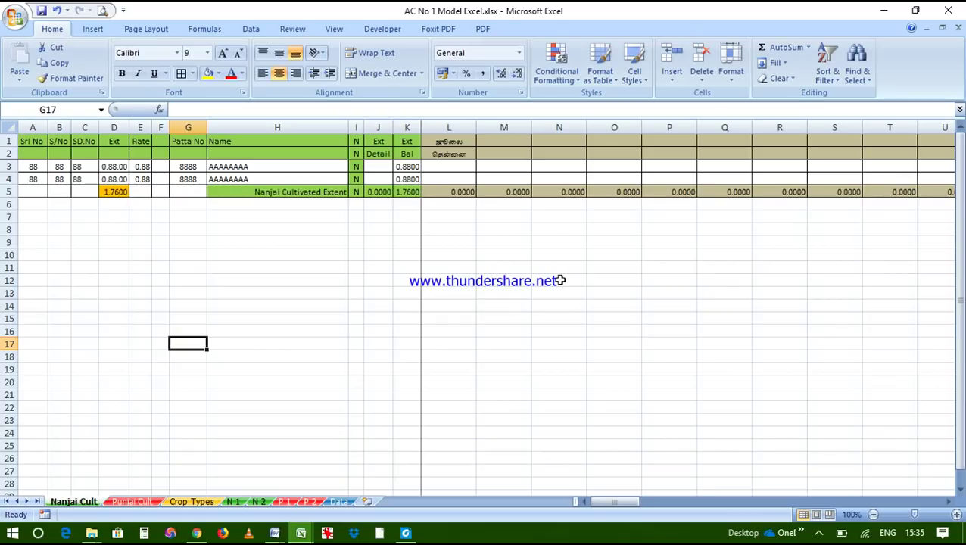
pyautogui.click(133, 501)
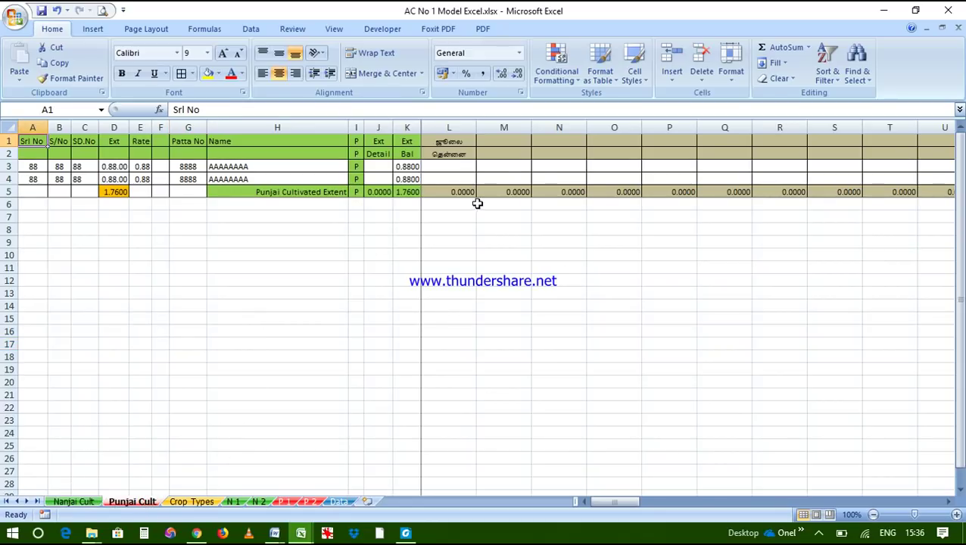
pyautogui.click(81, 501)
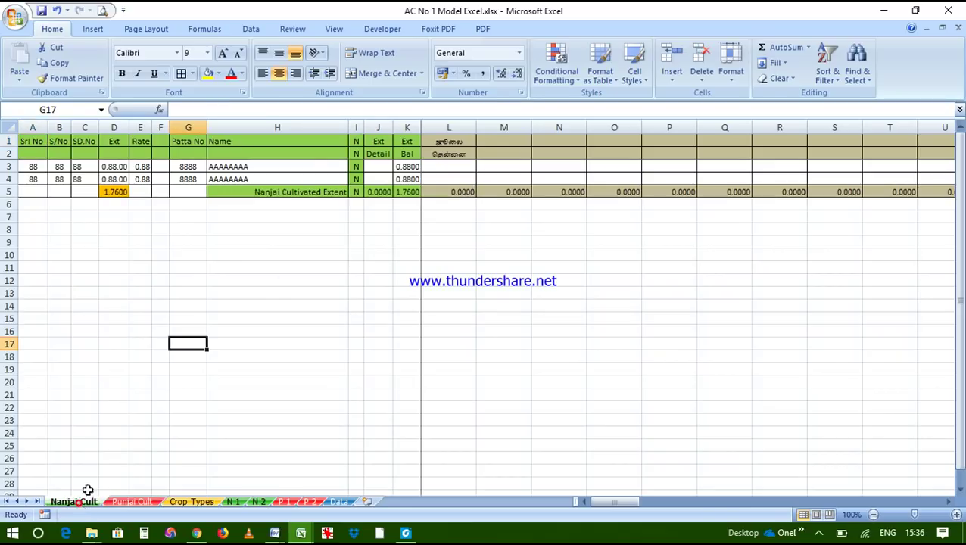
# Fill the month heading ஜூலை from L1 across to Q1 on the Nanjai Cult sheet.
pyautogui.click(501, 139)
pyautogui.click(500, 152)
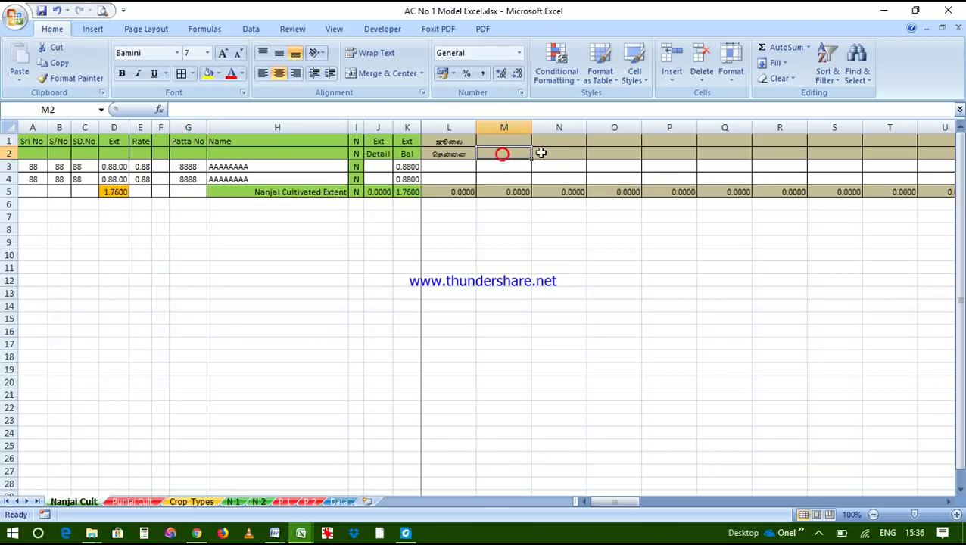
pyautogui.click(560, 141)
pyautogui.click(560, 154)
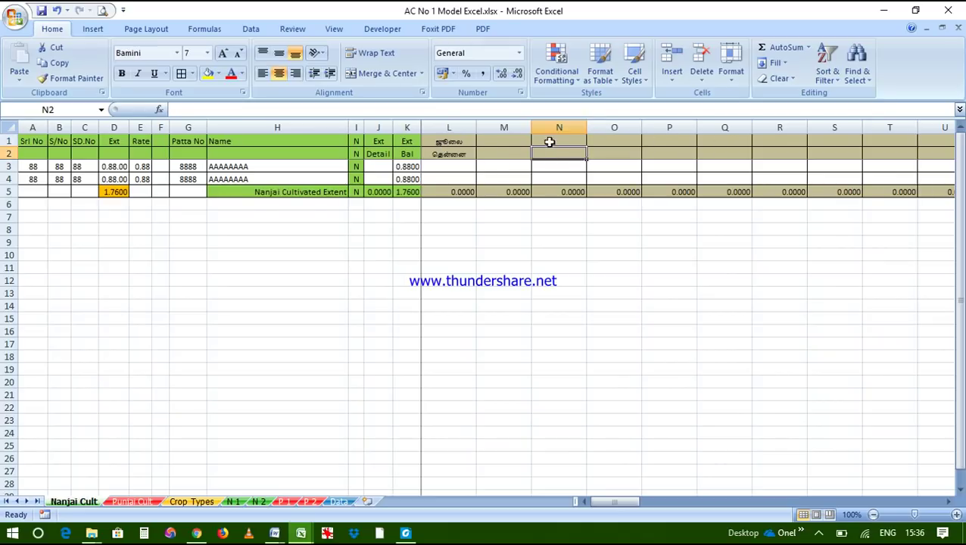
pyautogui.click(456, 139)
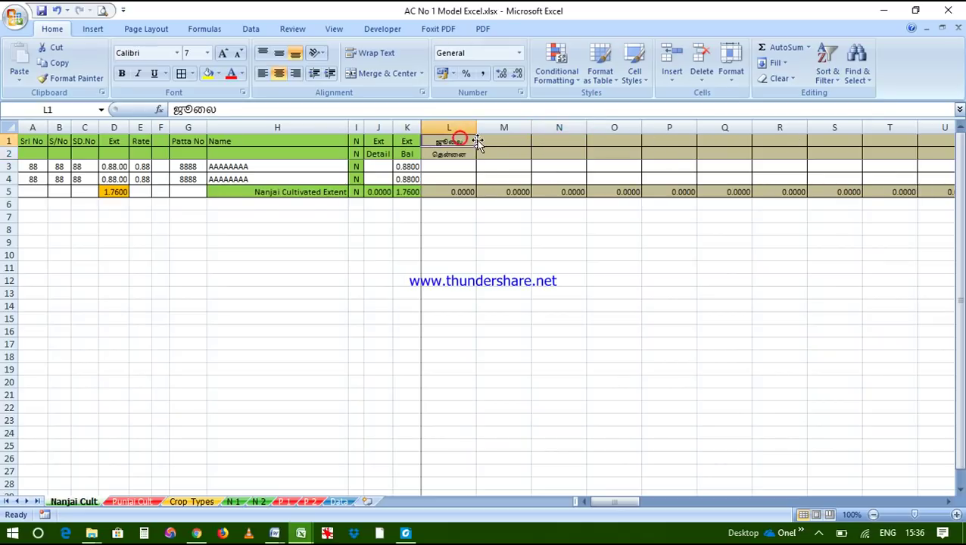
pyautogui.moveTo(478, 148); pyautogui.dragTo(725, 151)
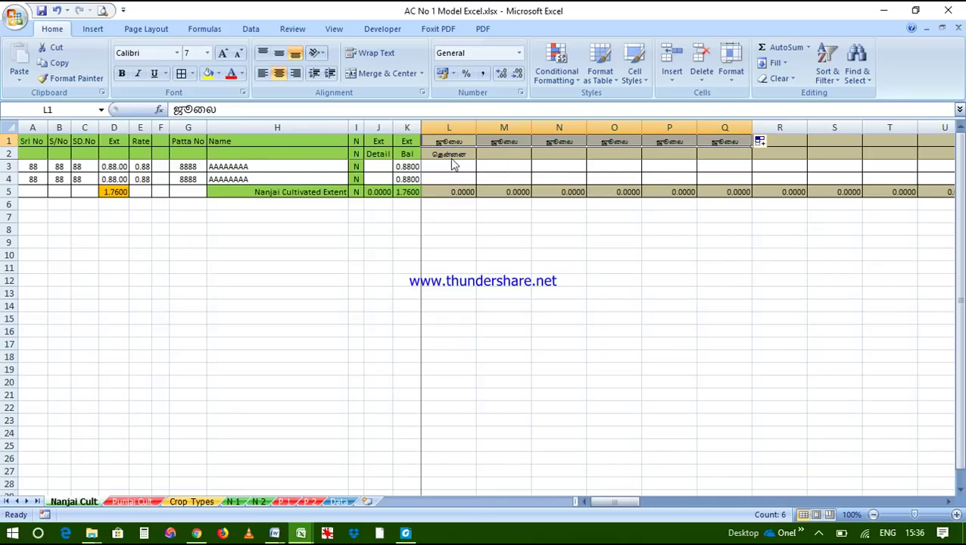
# Check the empty crop heading cells M2 to Q2, and examine the crop names listed in A2:J28 of the Crop Types sheet.
pyautogui.click(502, 152)
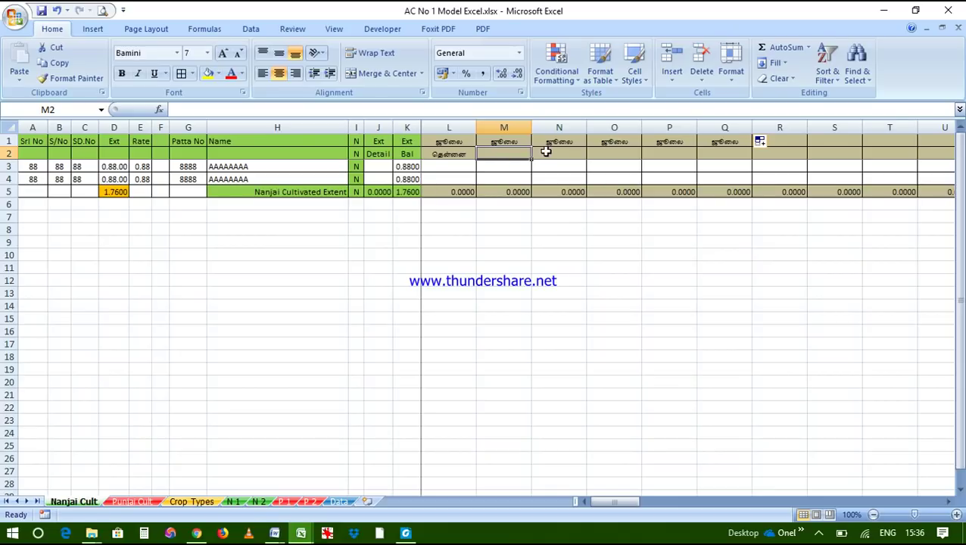
pyautogui.click(546, 152)
pyautogui.click(603, 151)
pyautogui.click(680, 151)
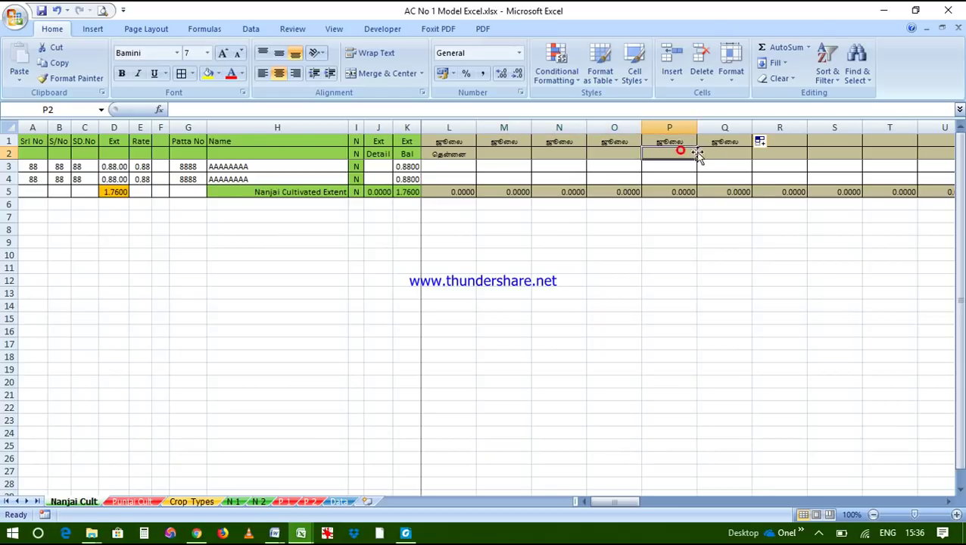
pyautogui.click(707, 154)
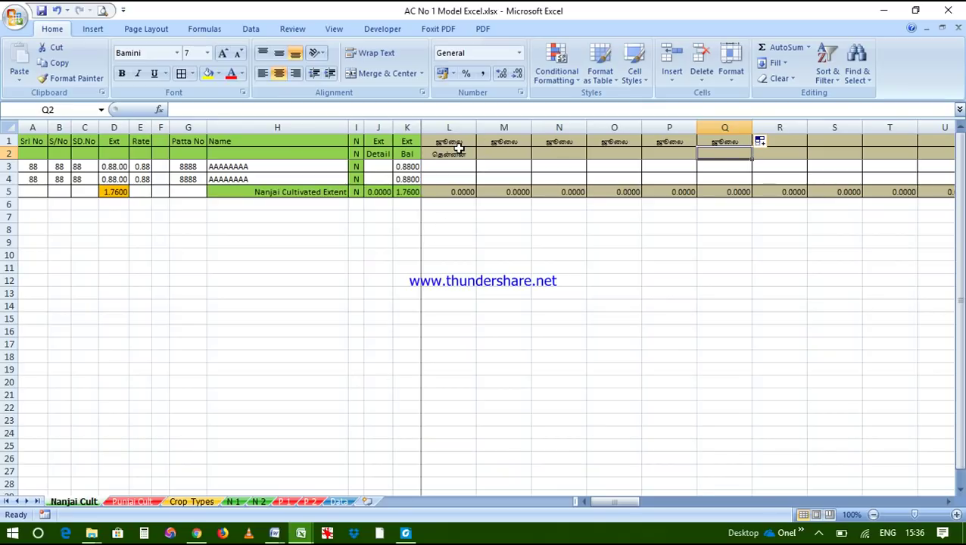
pyautogui.click(182, 504)
pyautogui.click(444, 364)
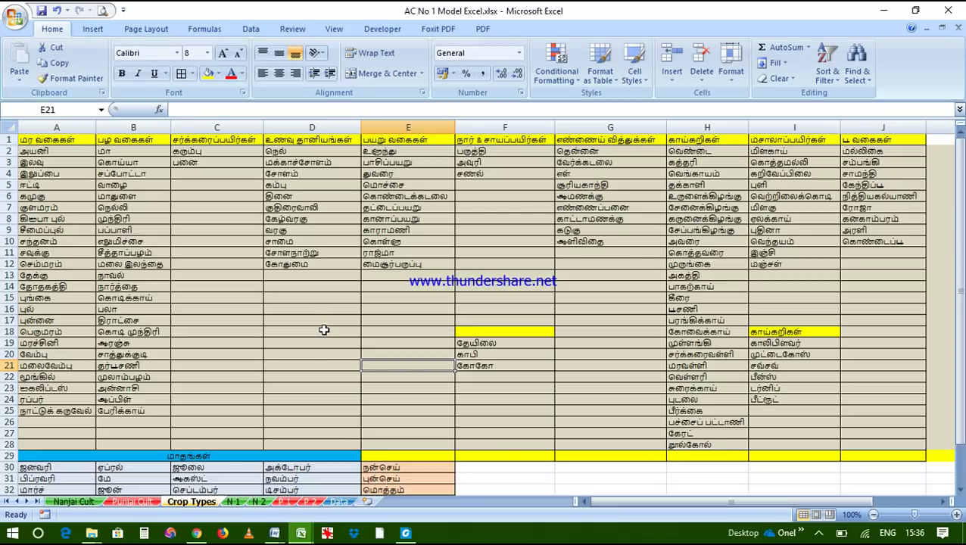
pyautogui.moveTo(42, 152); pyautogui.dragTo(884, 442)
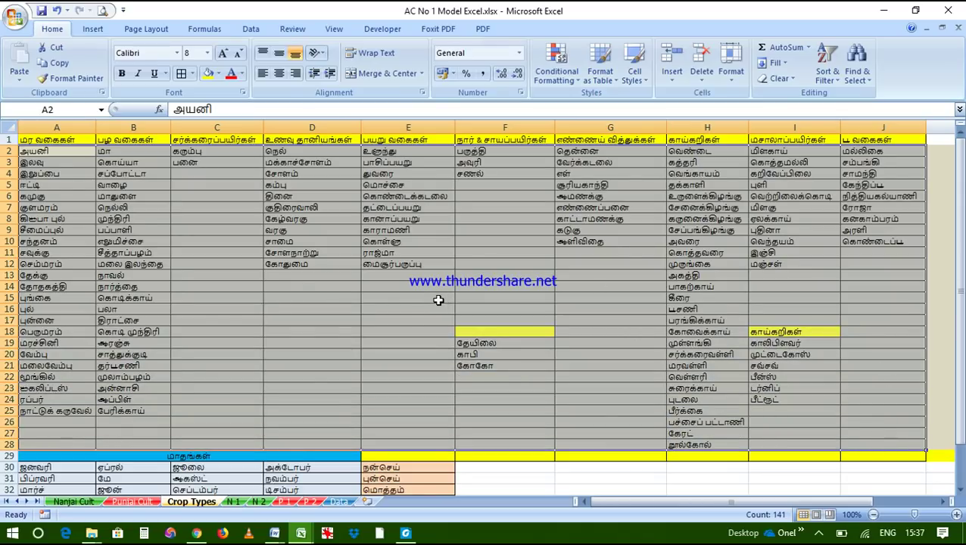
pyautogui.click(393, 320)
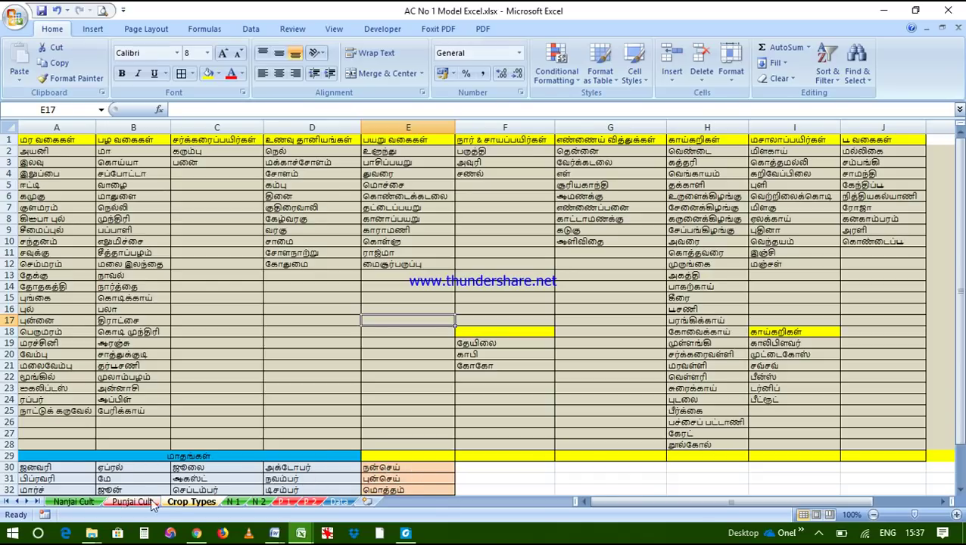
# Copy the crop name கரும்பு from C2 of Crop Types and paste it into M2 of Nanjai Cult.
pyautogui.click(76, 503)
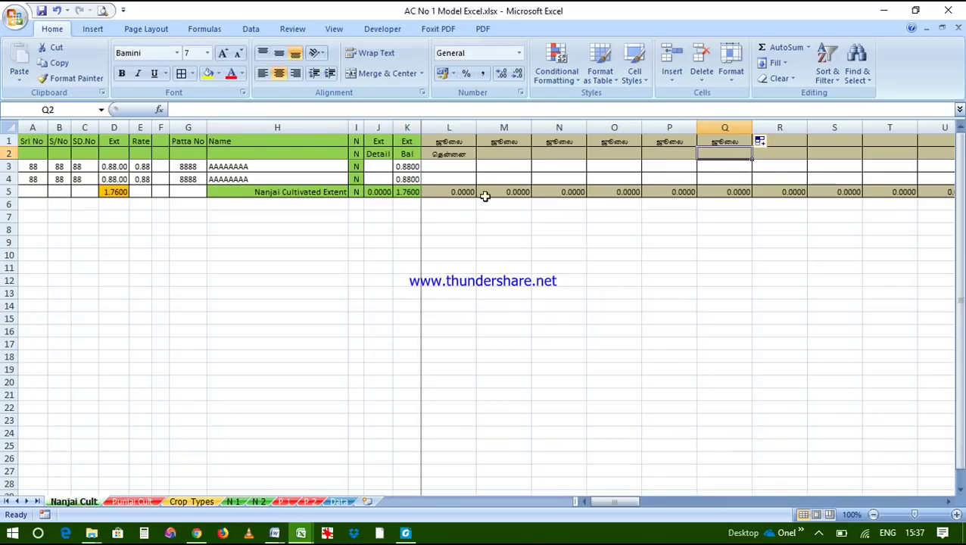
pyautogui.click(182, 502)
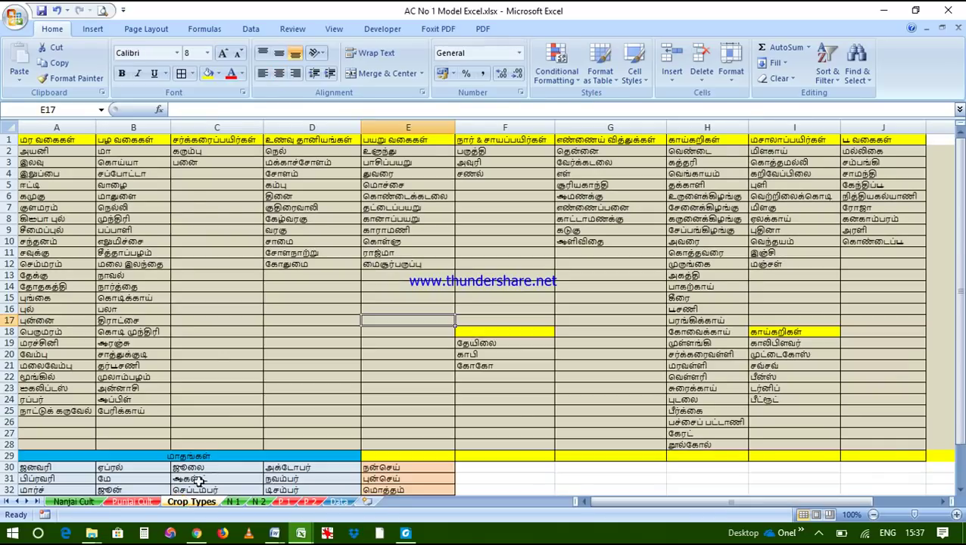
pyautogui.click(197, 153)
pyautogui.rightClick(196, 152)
pyautogui.click(68, 180)
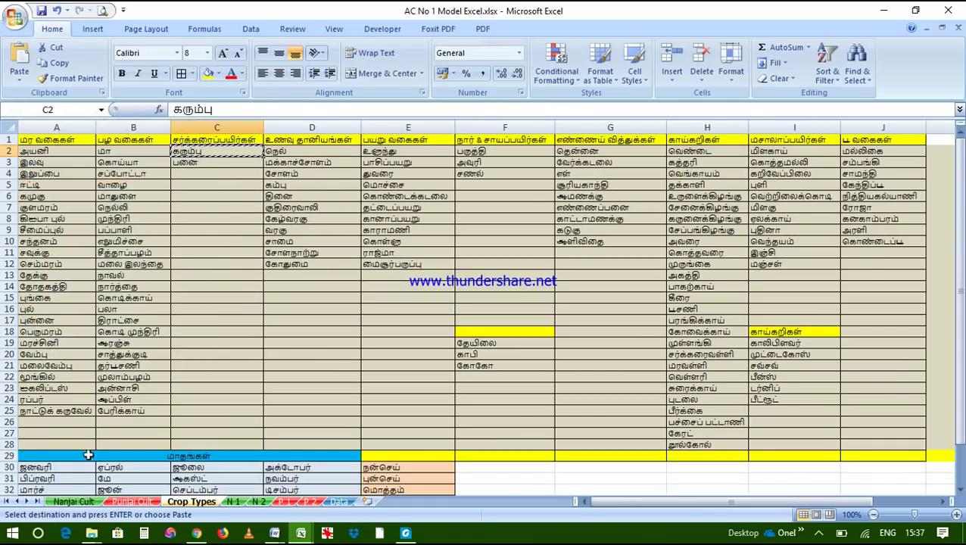
pyautogui.click(73, 501)
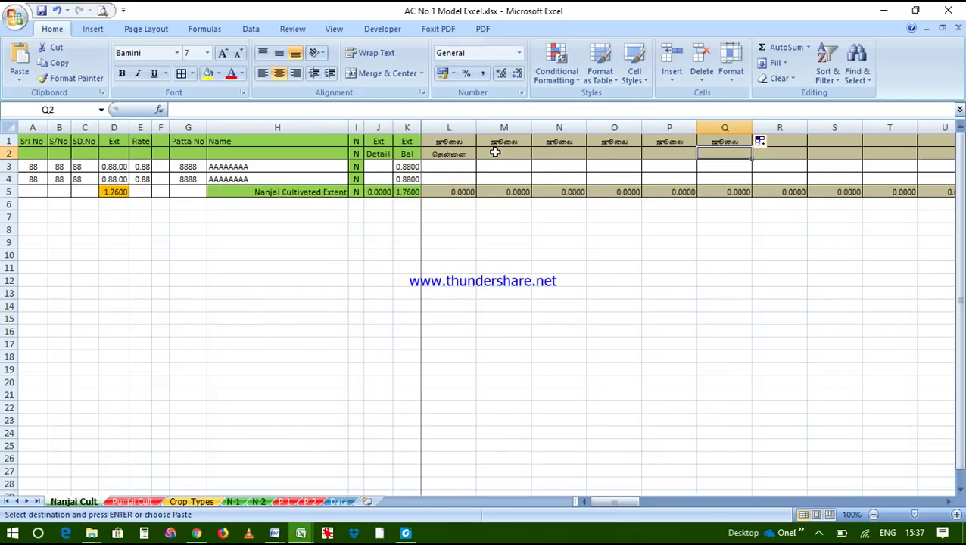
pyautogui.click(495, 152)
pyautogui.rightClick(494, 152)
pyautogui.click(381, 194)
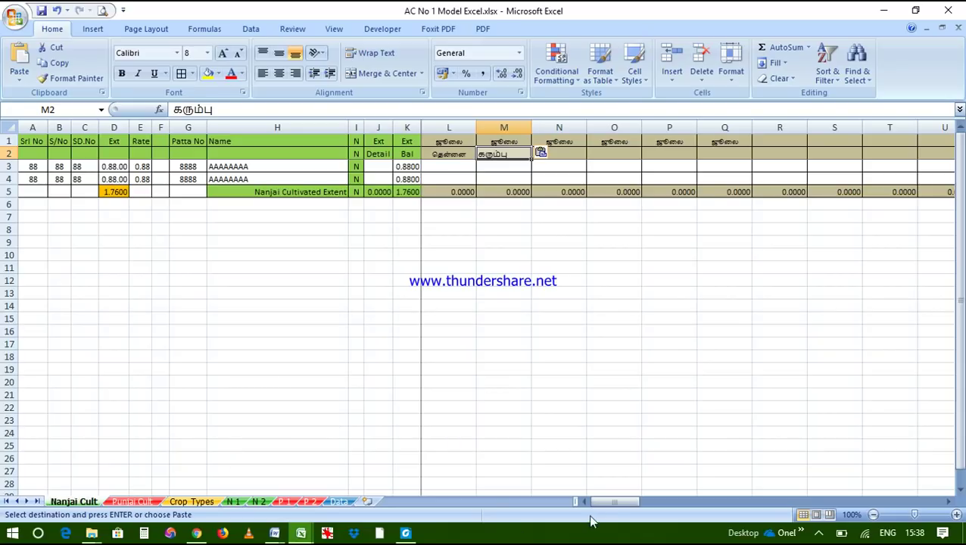
# Examine the first-season total columns AP and AQ and the crop columns from AR onward on Nanjai Cult.
pyautogui.moveTo(602, 503); pyautogui.dragTo(760, 513)
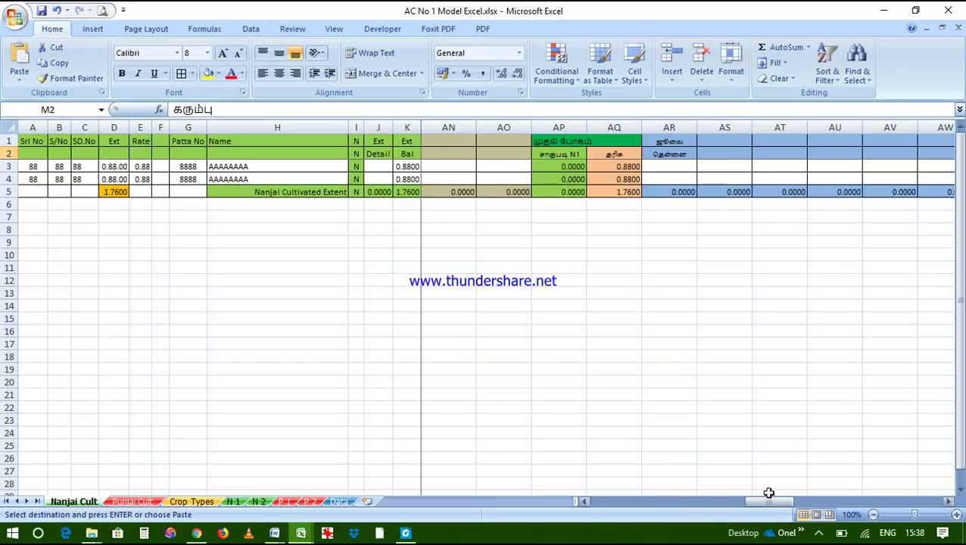
pyautogui.moveTo(770, 500); pyautogui.dragTo(594, 505)
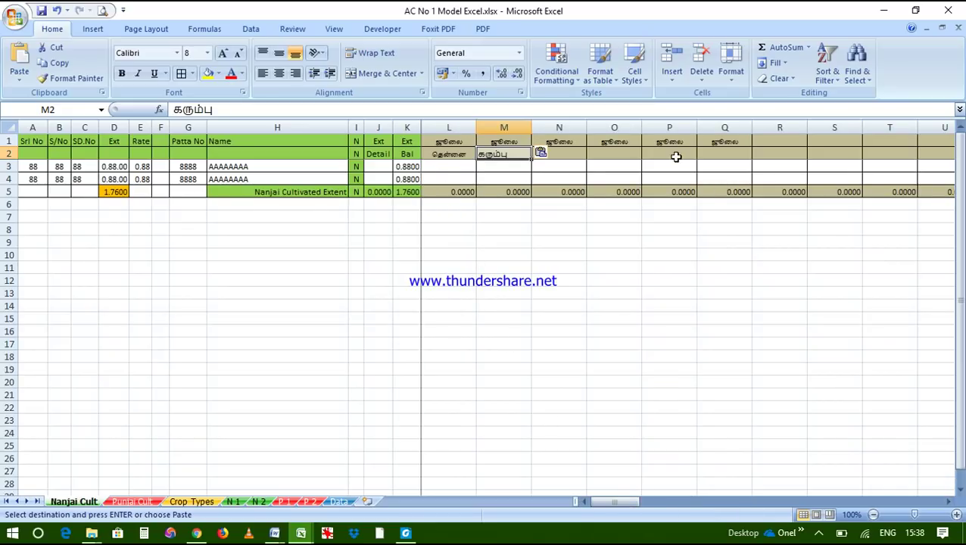
# Switch to the AC No 2 Sundakottai 1427 19.05.17 workbook and copy the nanjai land records in B2:I165 of Sheet3.
pyautogui.moveTo(617, 502)
pyautogui.mouseDown()
pyautogui.moveTo(852, 501)
pyautogui.moveTo(613, 505)
pyautogui.mouseUp()
pyautogui.moveTo(302, 536)
pyautogui.click(495, 480)
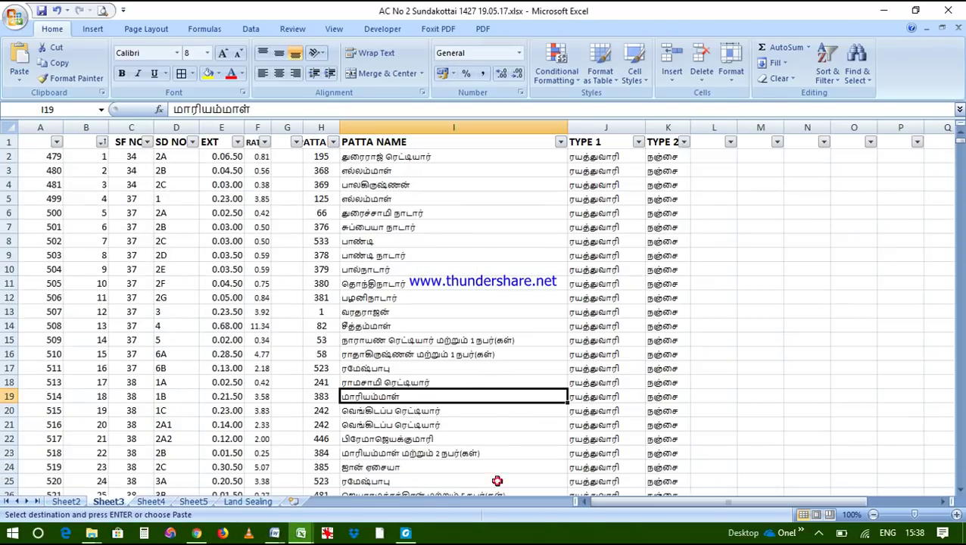
pyautogui.moveTo(99, 157); pyautogui.dragTo(502, 327)
pyautogui.rightClick(272, 267)
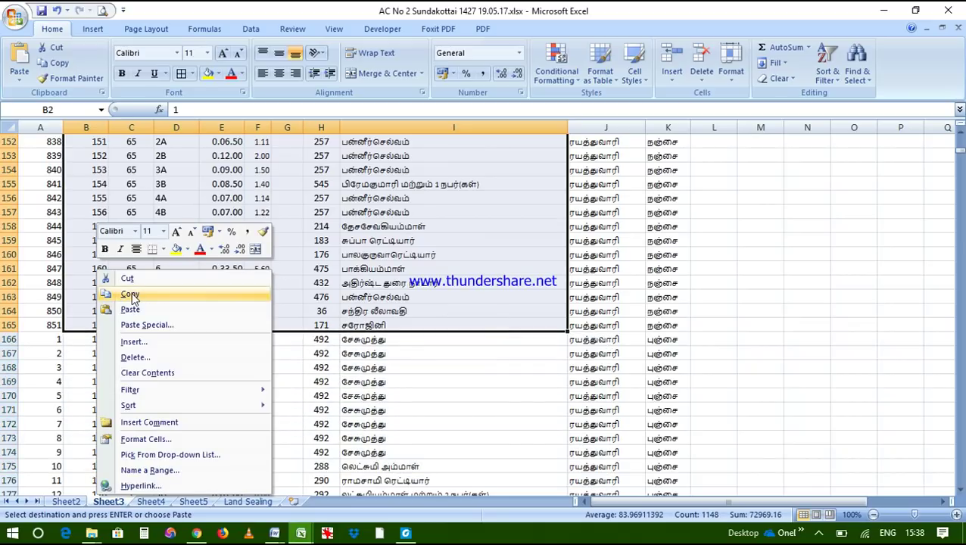
pyautogui.click(131, 294)
# Return to AC No 1 Model Excel and insert the copied records at A4 of Nanjai Cult, shifting cells down.
pyautogui.moveTo(300, 533)
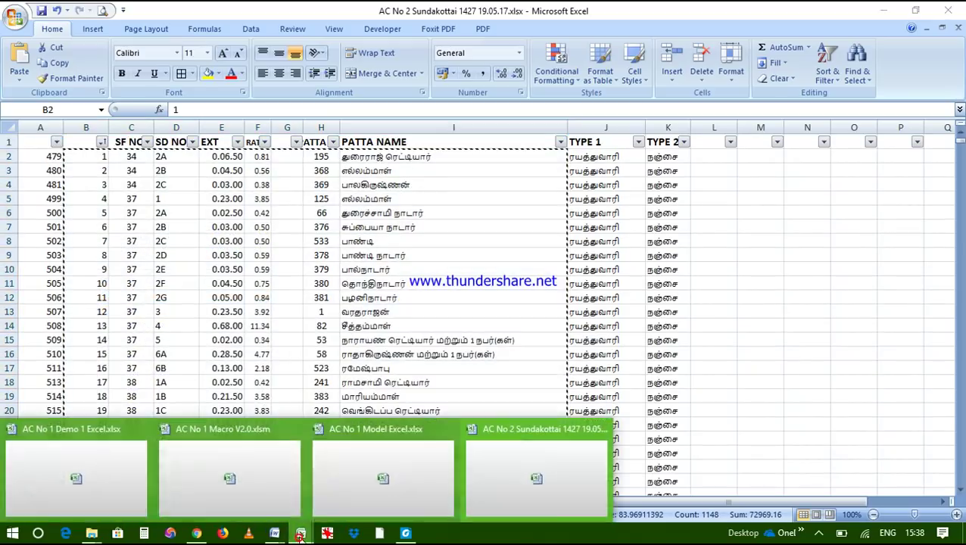
pyautogui.click(352, 490)
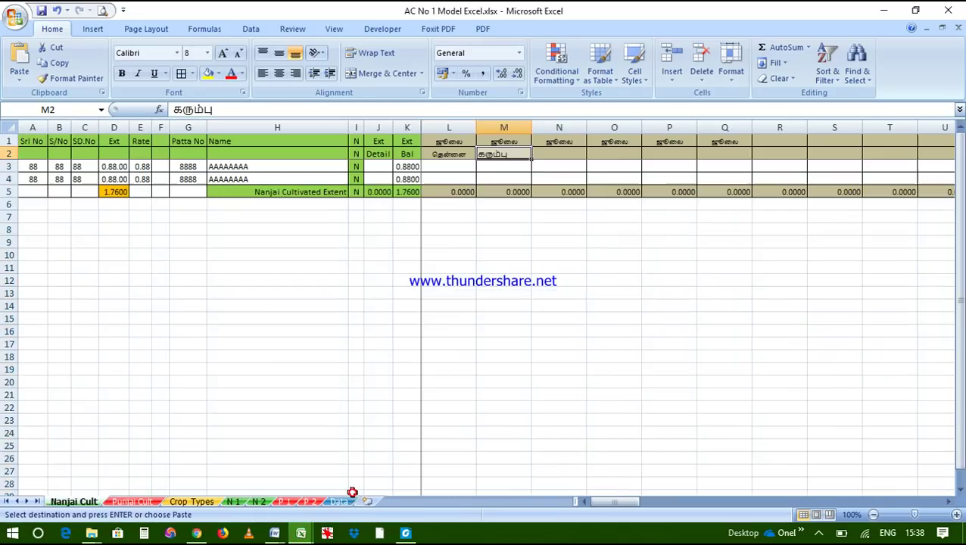
pyautogui.moveTo(33, 180); pyautogui.dragTo(254, 175)
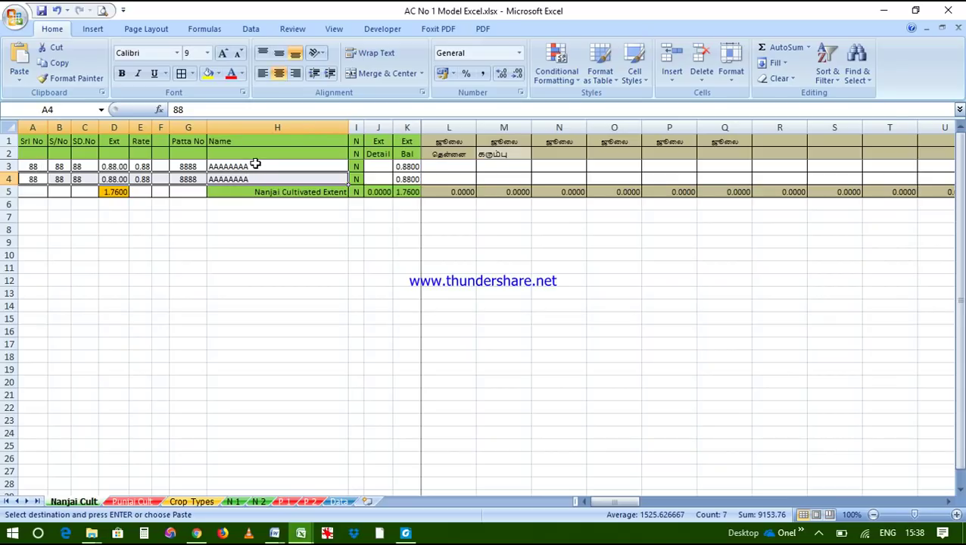
pyautogui.moveTo(30, 179); pyautogui.dragTo(225, 181)
pyautogui.rightClick(234, 179)
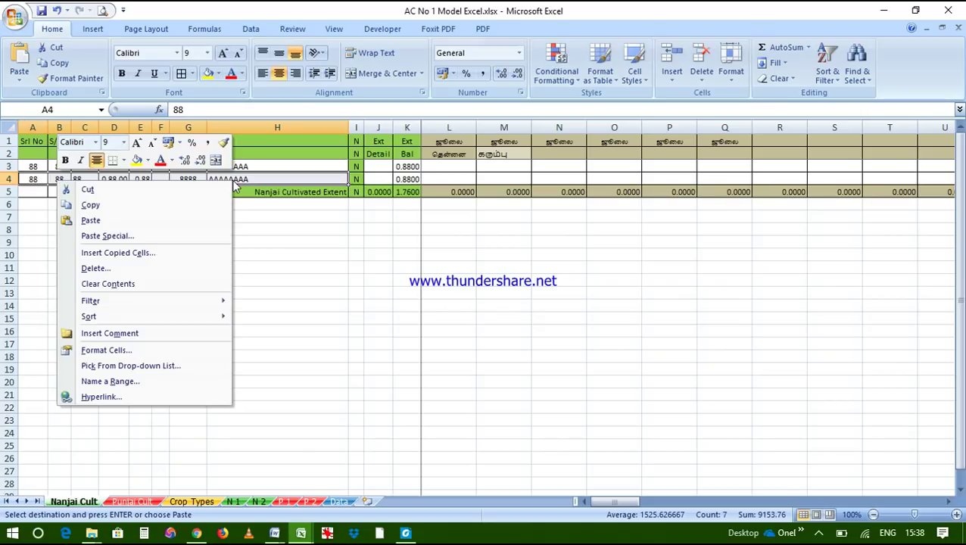
pyautogui.click(117, 255)
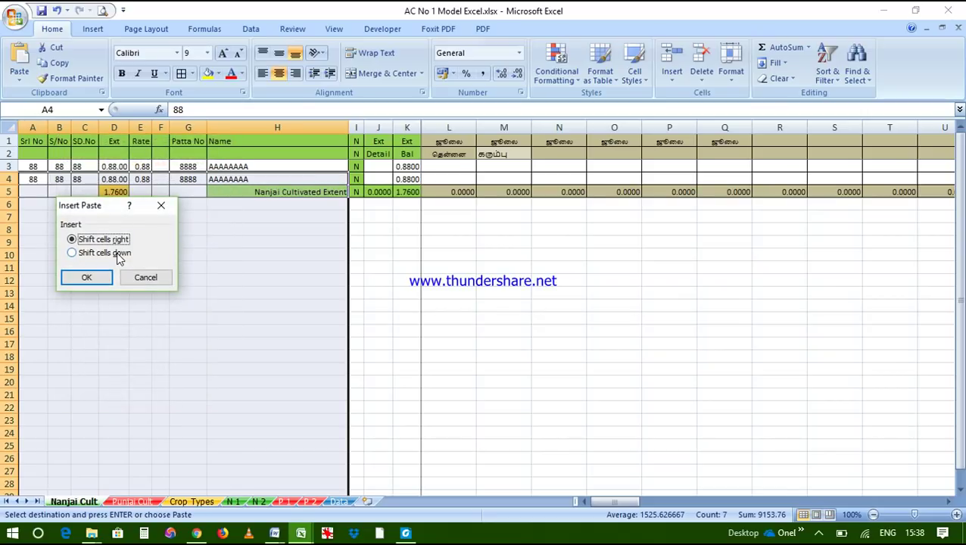
pyautogui.click(117, 254)
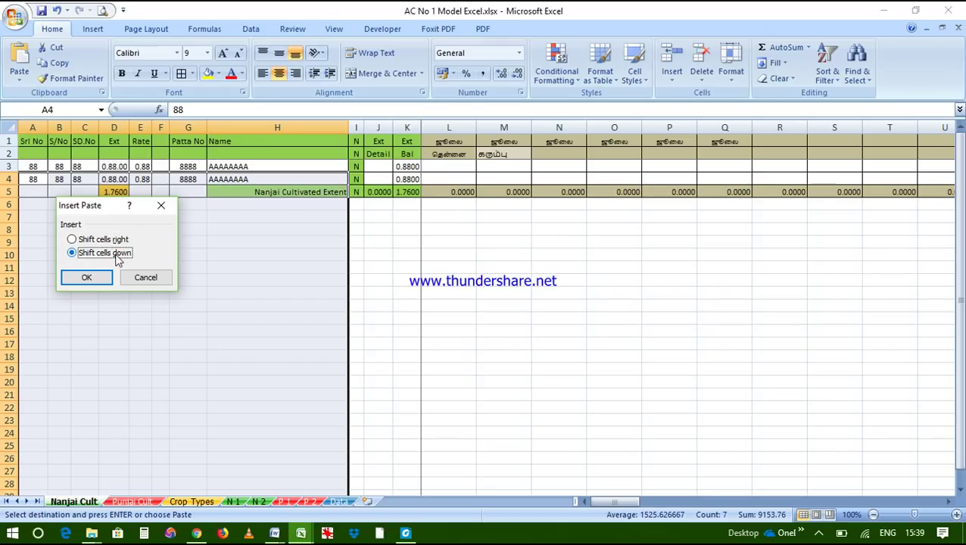
pyautogui.click(86, 278)
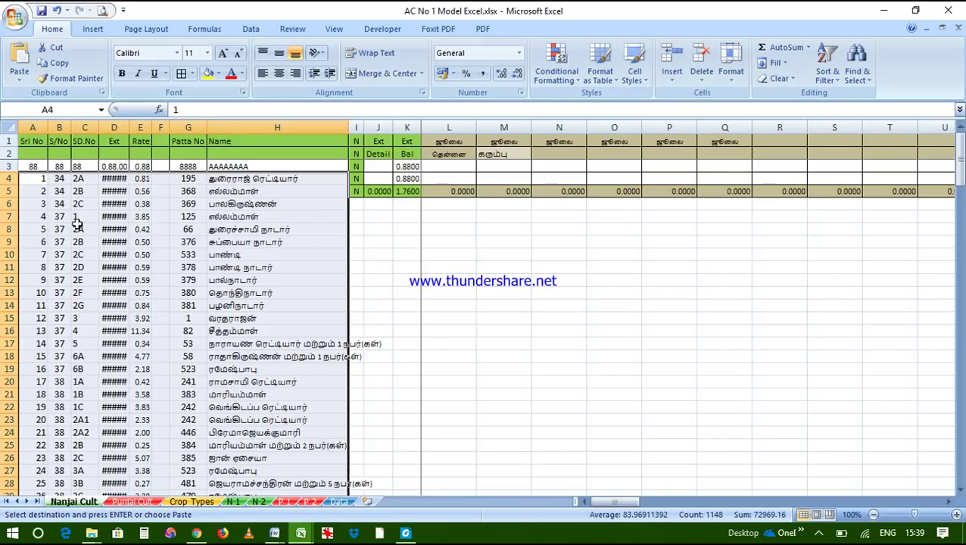
# Apply all borders and font size 9 to the inserted land records.
pyautogui.click(193, 73)
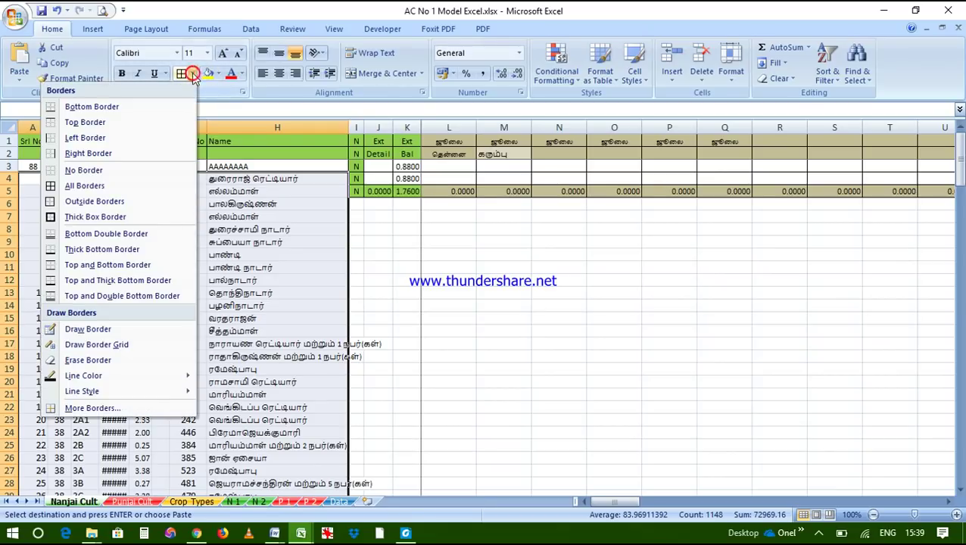
pyautogui.click(86, 185)
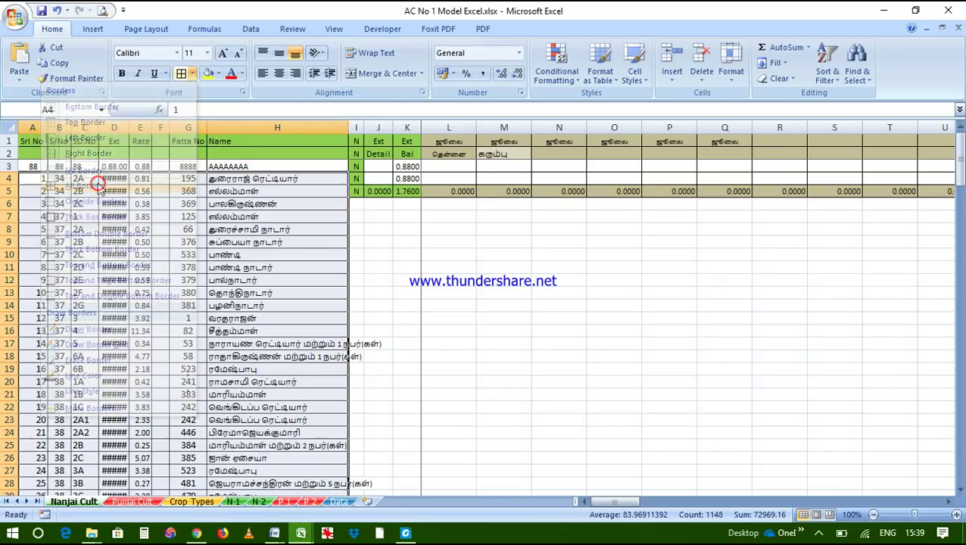
pyautogui.click(209, 54)
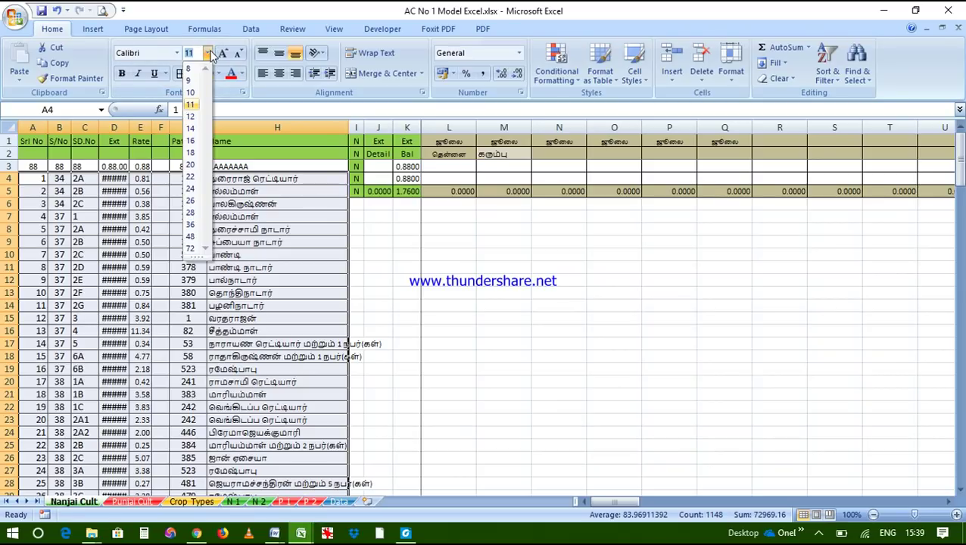
pyautogui.click(197, 81)
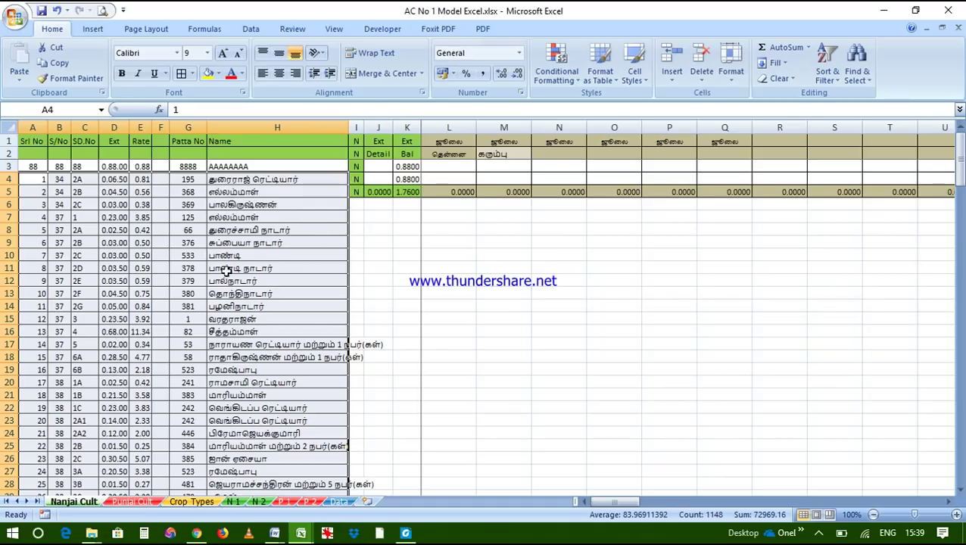
# Insert blank cells across I4:BW167 beside the inserted records, shifting the existing cells down.
pyautogui.moveTo(356, 178); pyautogui.dragTo(835, 178)
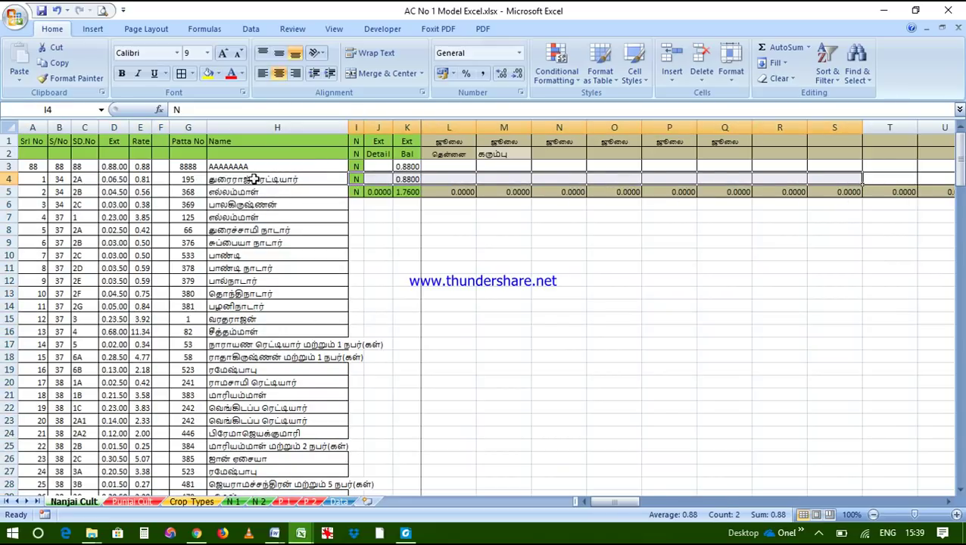
pyautogui.moveTo(353, 178); pyautogui.dragTo(902, 445)
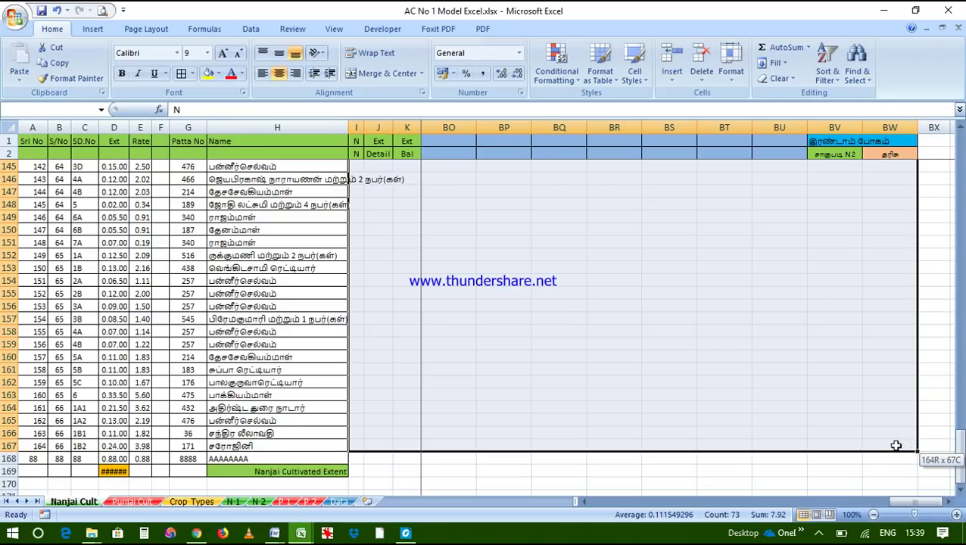
pyautogui.moveTo(896, 446); pyautogui.dragTo(895, 446)
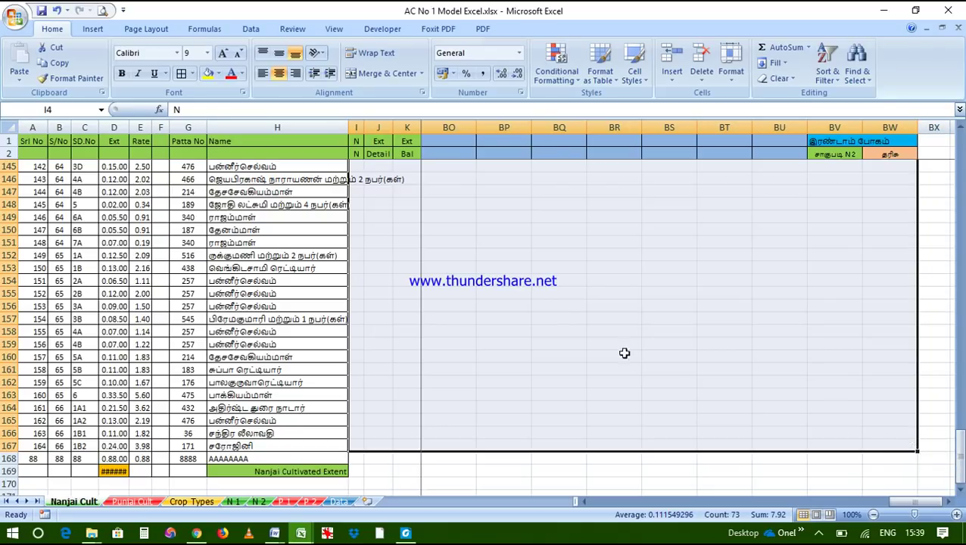
pyautogui.rightClick(459, 289)
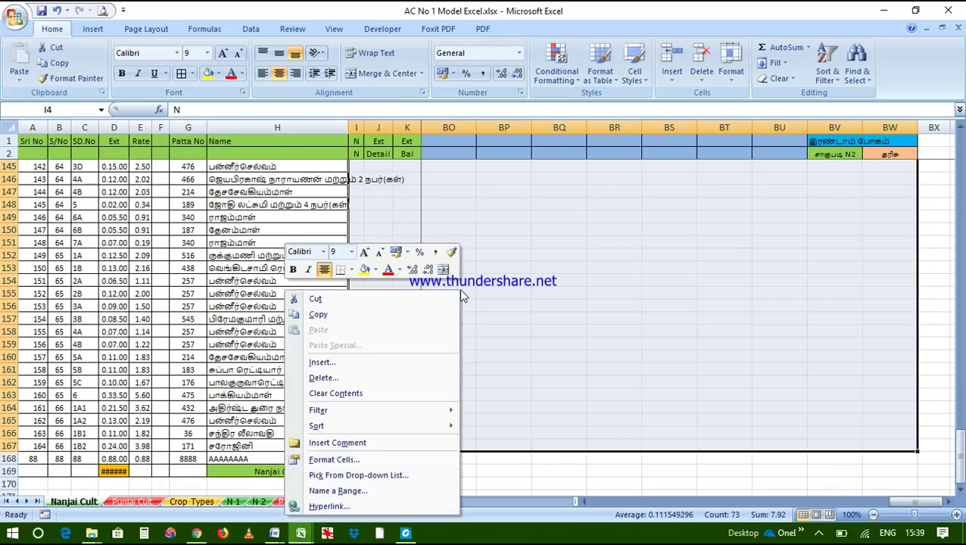
pyautogui.click(321, 363)
pyautogui.click(324, 349)
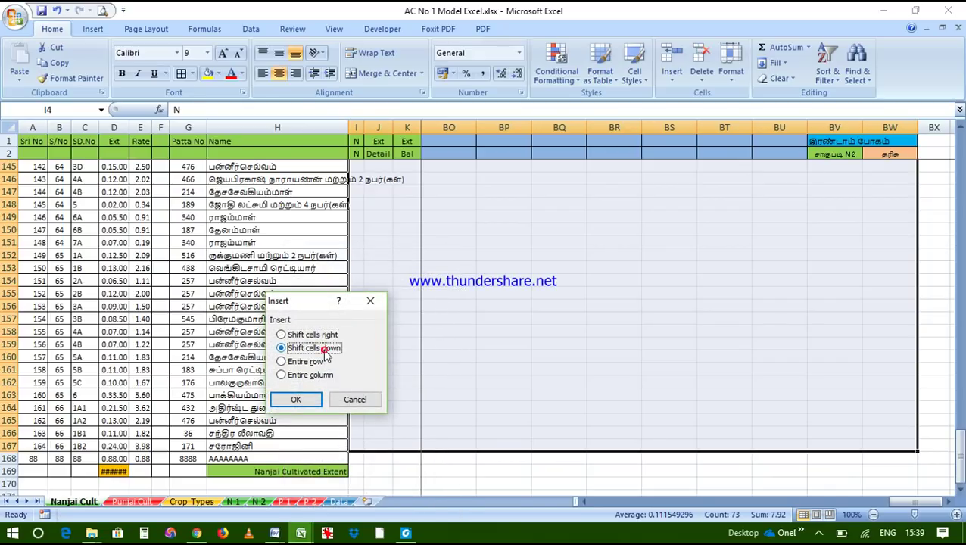
pyautogui.click(305, 399)
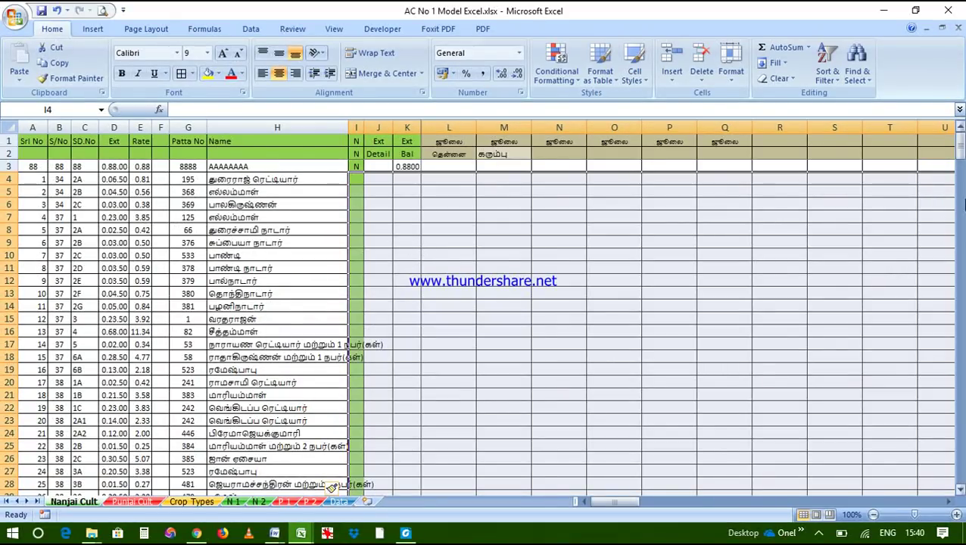
# Fill the N marker from I3 down through the records, and the balance formula from K3 down to K168.
pyautogui.moveTo(961, 156); pyautogui.dragTo(960, 305)
pyautogui.moveTo(403, 319); pyautogui.dragTo(371, 163)
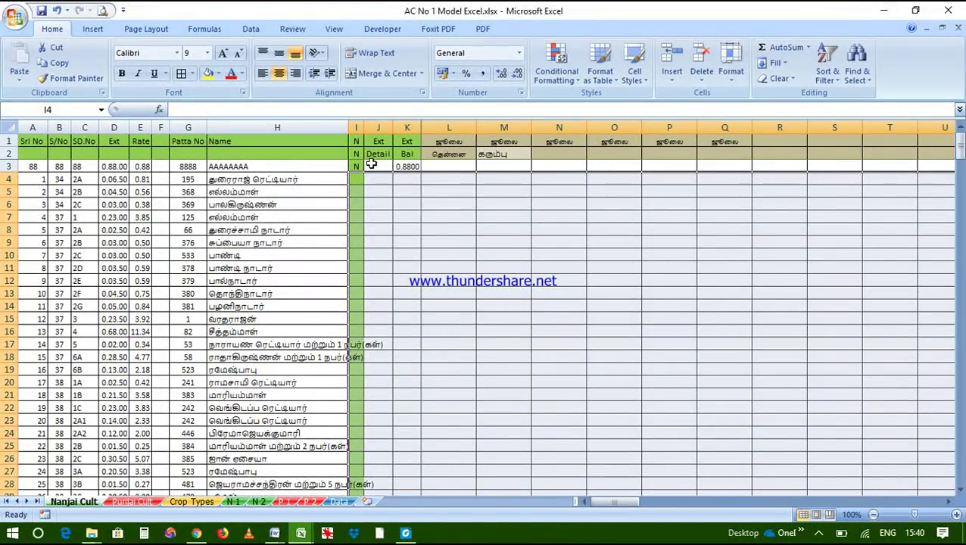
pyautogui.click(357, 165)
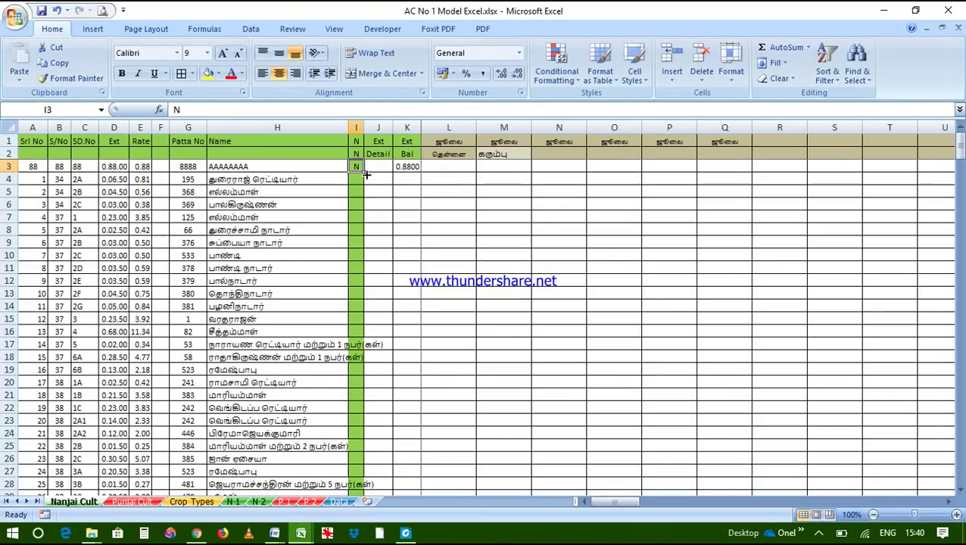
pyautogui.doubleClick(364, 173)
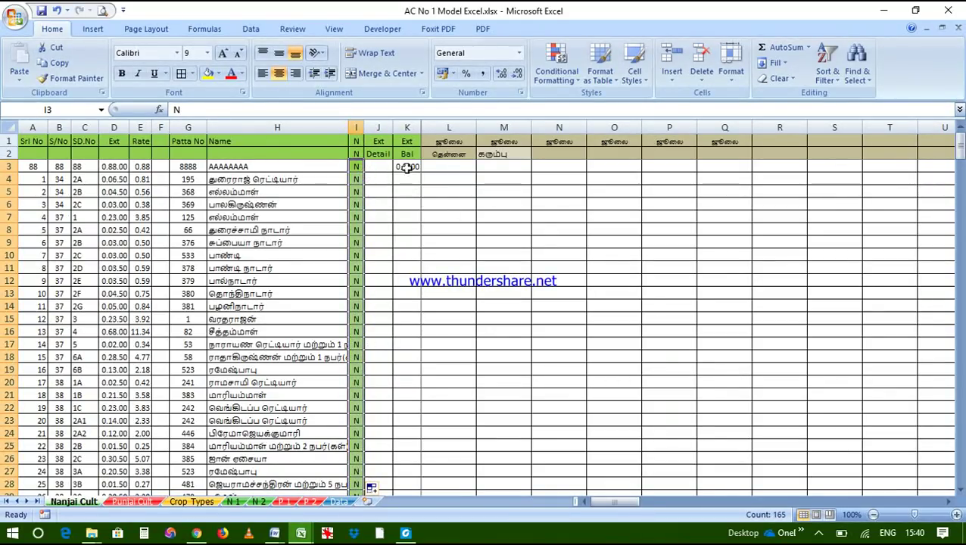
pyautogui.click(408, 166)
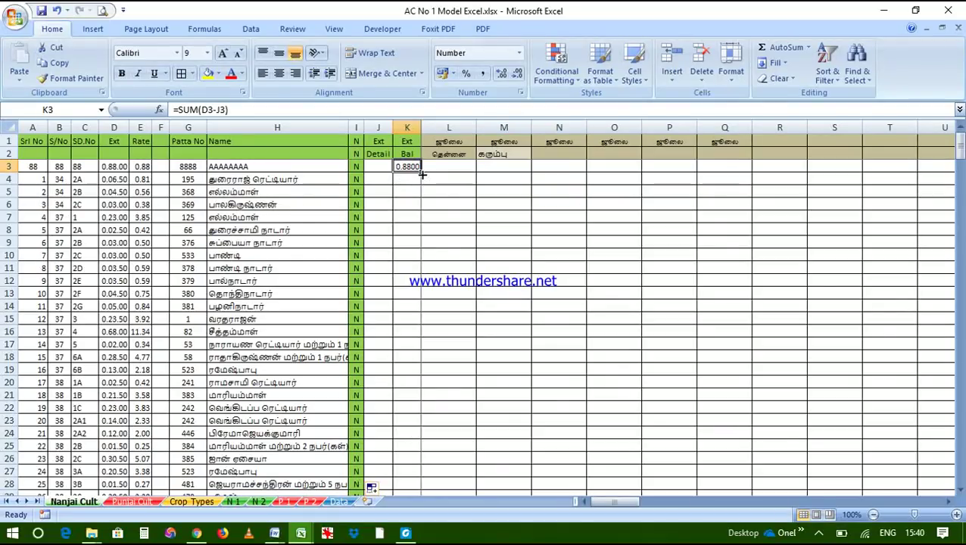
pyautogui.moveTo(422, 174); pyautogui.dragTo(422, 459)
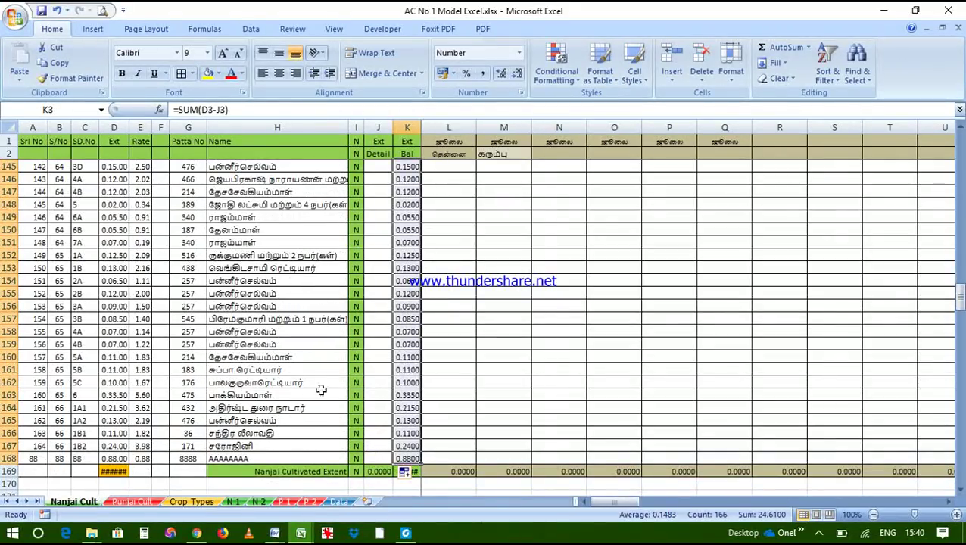
# Check the filled Ext and Ext Bal values, and enter .03 as the Ext Detail in J7.
pyautogui.scroll(8, 328, 351)
pyautogui.click(106, 242)
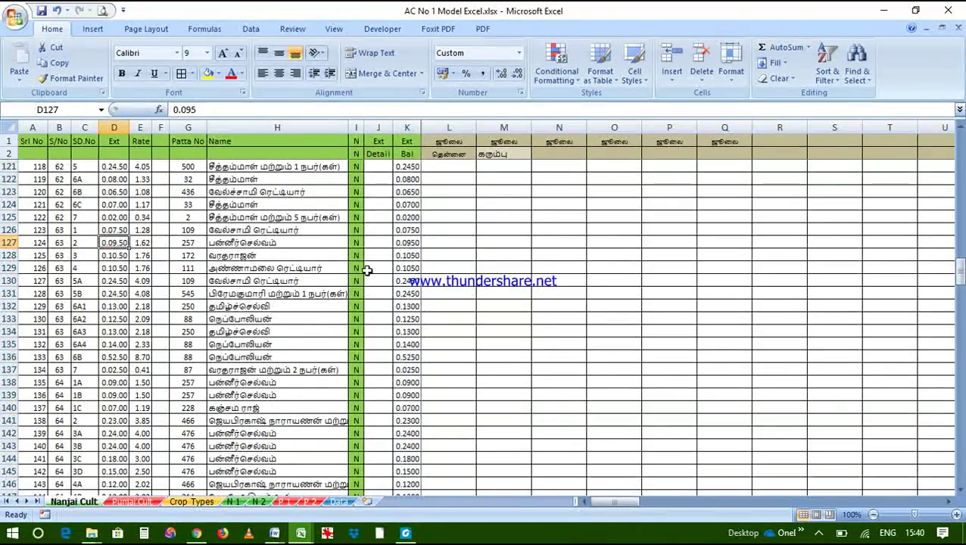
pyautogui.scroll(6, 392, 258)
pyautogui.moveTo(961, 260); pyautogui.dragTo(960, 151)
pyautogui.click(407, 216)
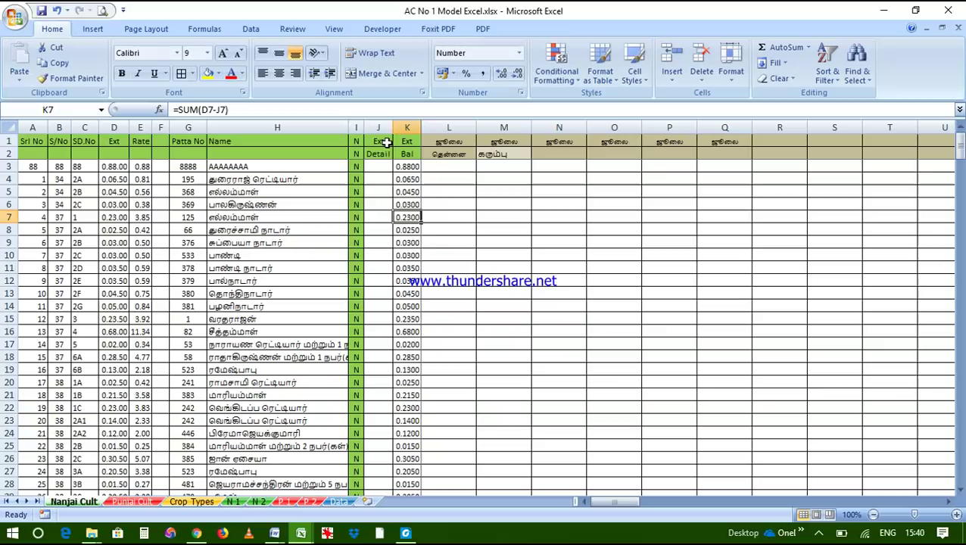
pyautogui.click(375, 217)
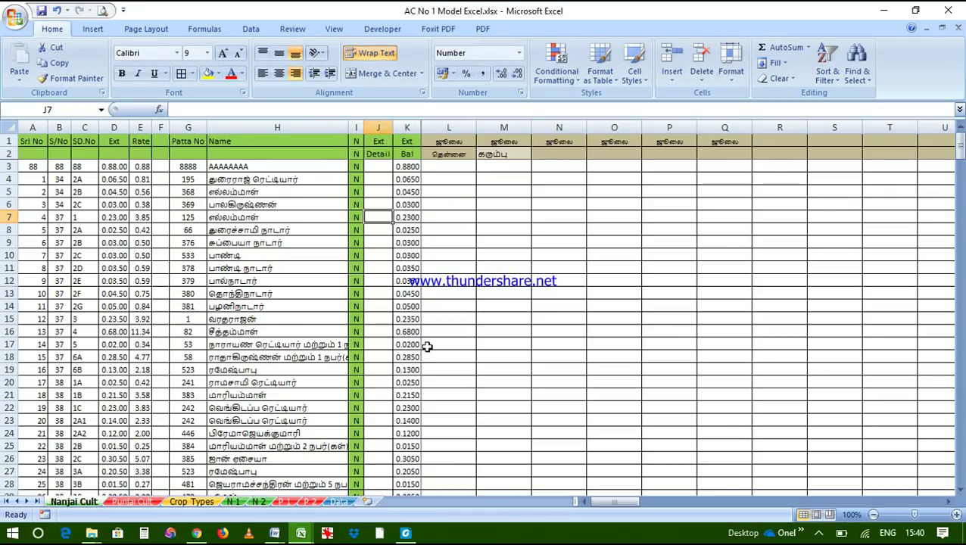
pyautogui.write('.03')
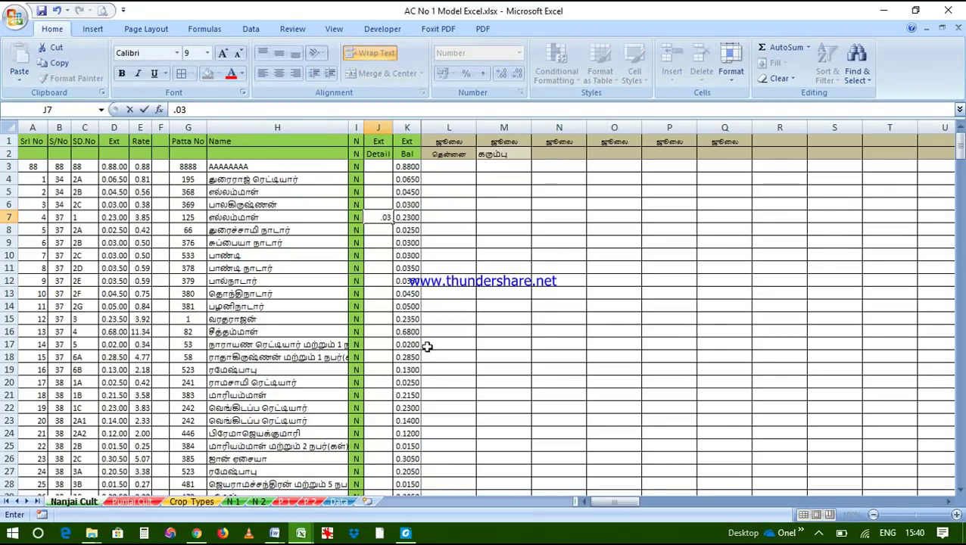
pyautogui.press('Tab')
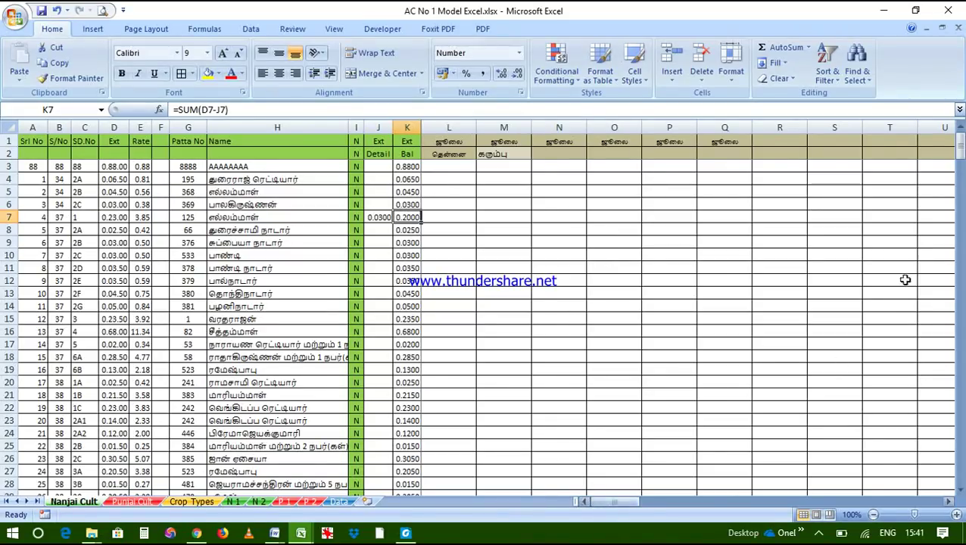
# AutoFit the widths of the Ext column D and the Ext Bal column K to show the totals in row 169.
pyautogui.moveTo(959, 146); pyautogui.dragTo(961, 304)
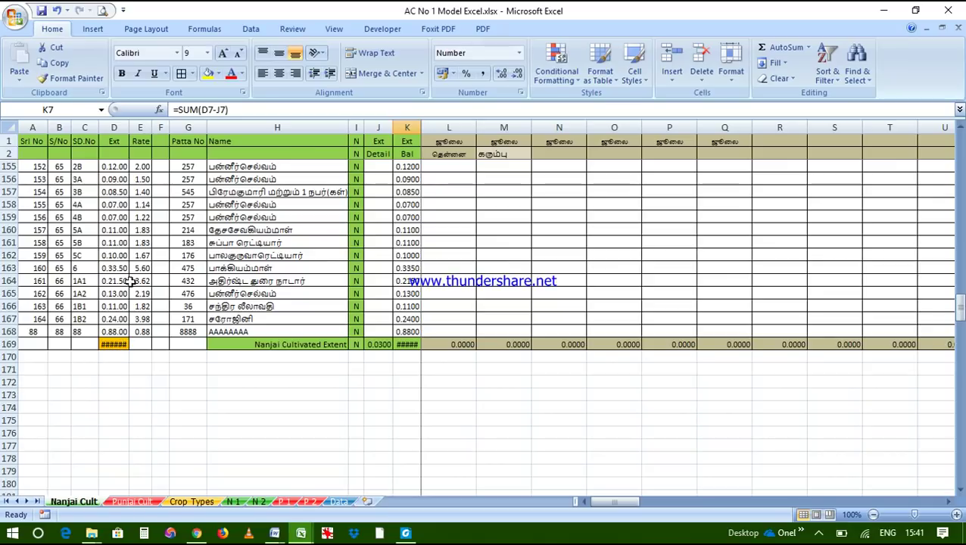
pyautogui.click(118, 126)
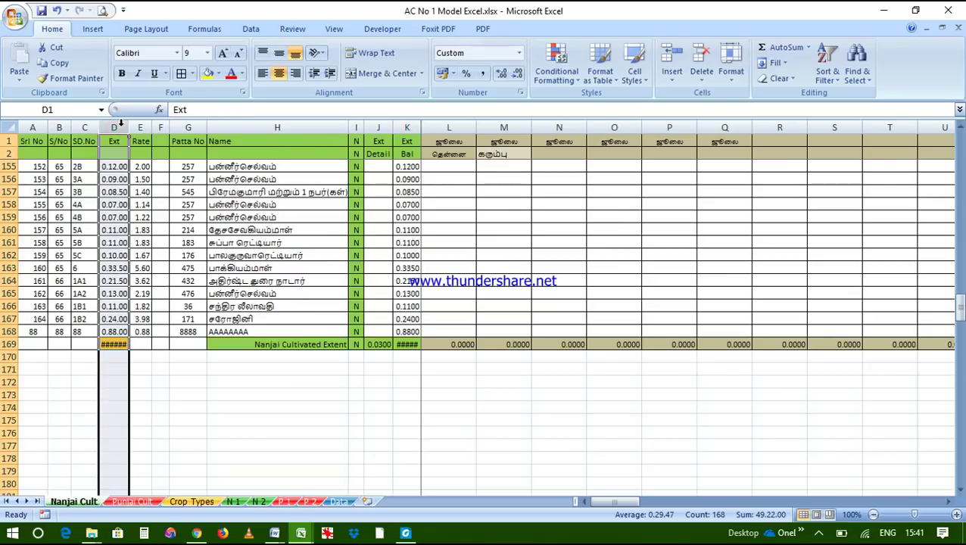
pyautogui.doubleClick(127, 127)
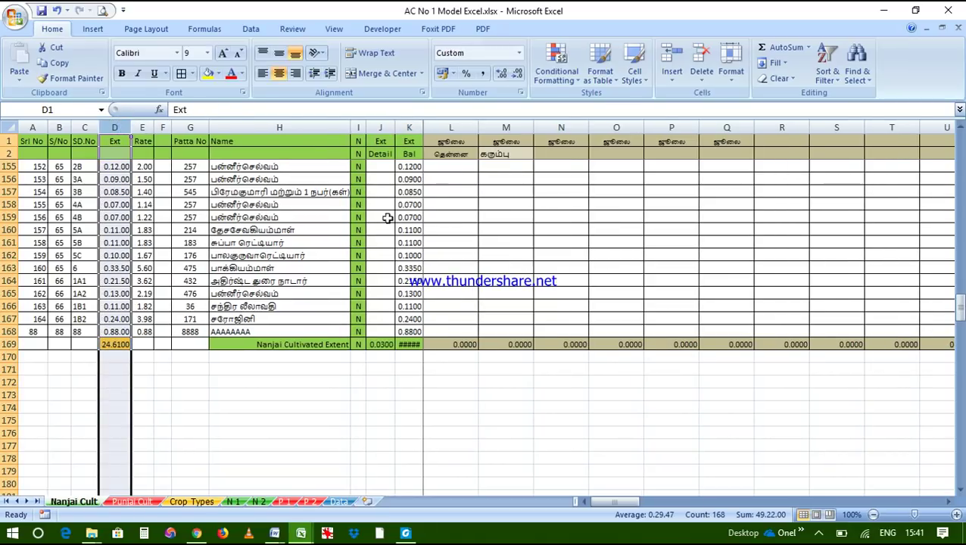
pyautogui.click(408, 126)
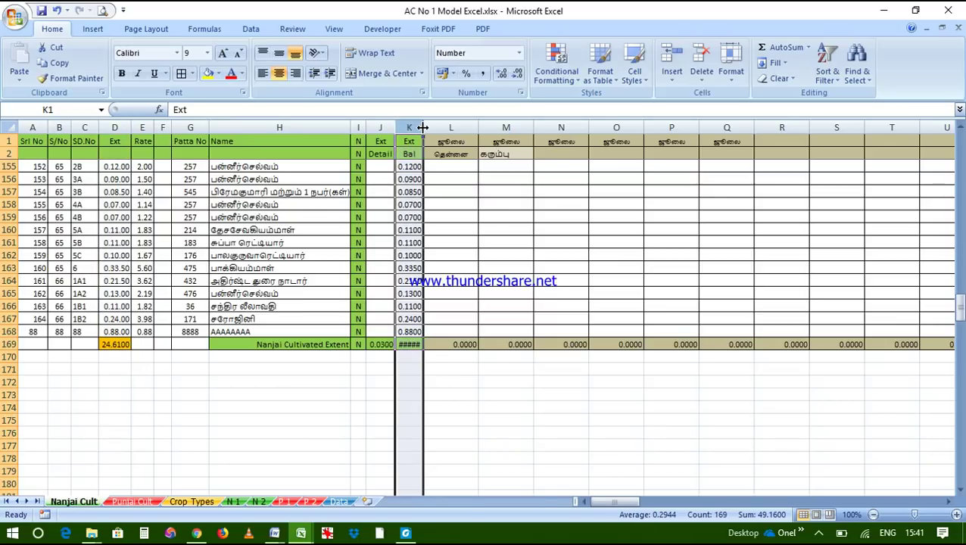
pyautogui.doubleClick(423, 127)
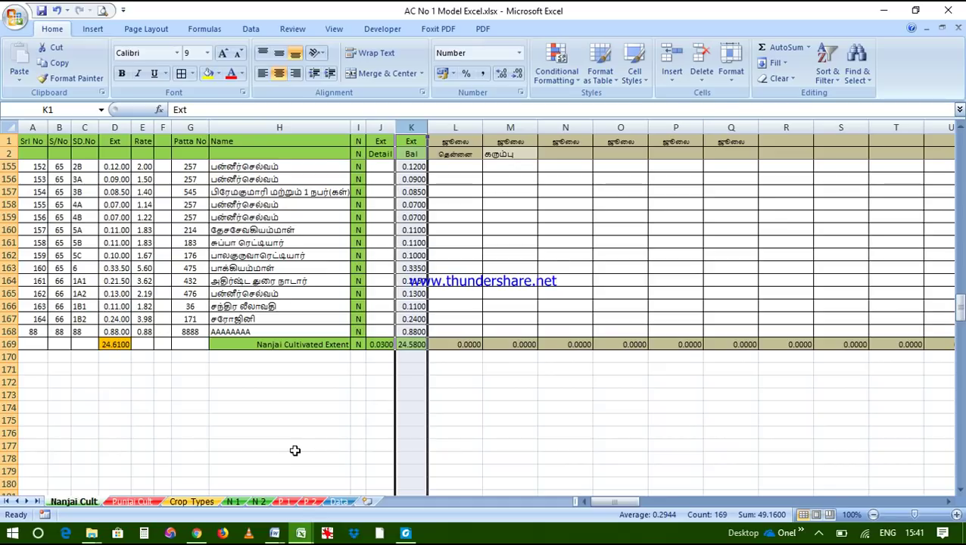
# Fill the first-crop cultivation and fallow formulas from AP3:AQ3 down through row 168.
pyautogui.click(9, 332)
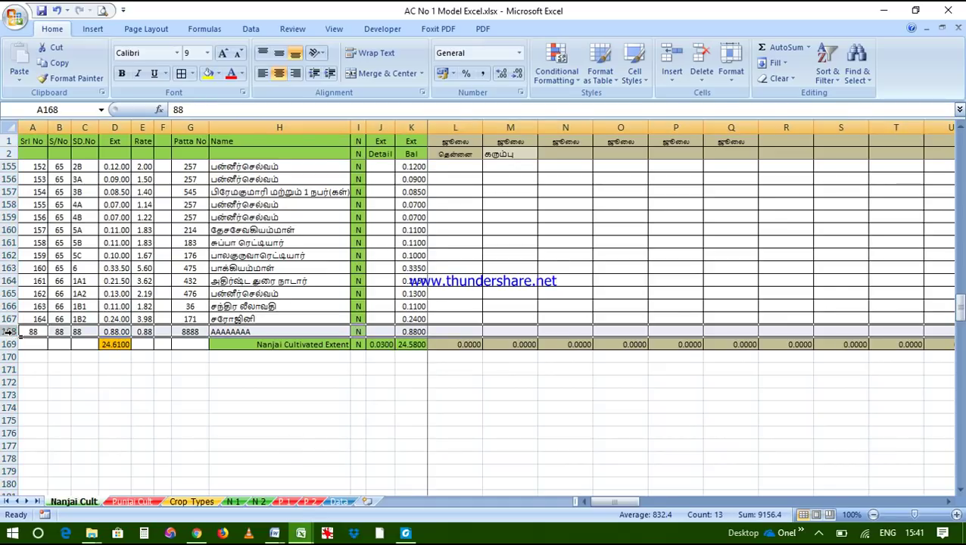
pyautogui.click(411, 425)
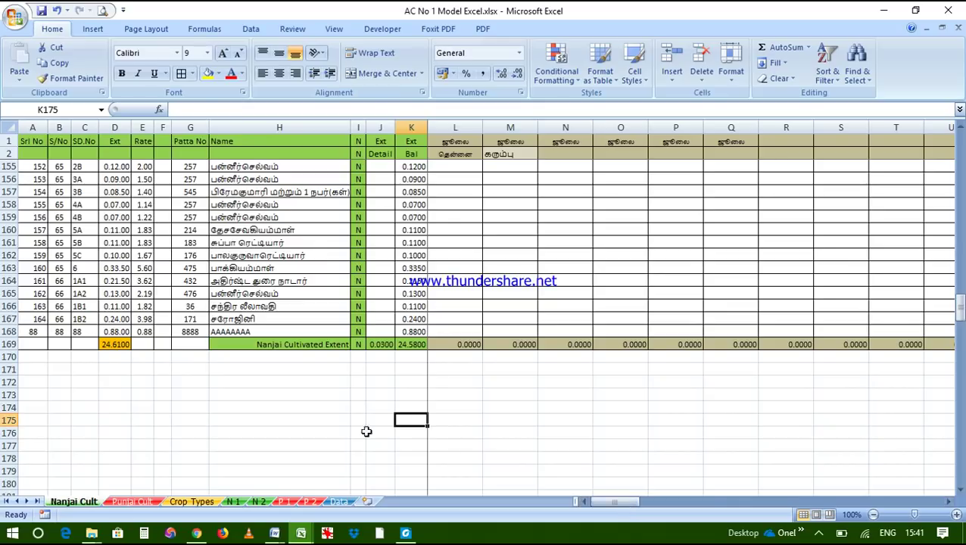
pyautogui.moveTo(618, 501); pyautogui.dragTo(785, 491)
pyautogui.moveTo(959, 309); pyautogui.dragTo(960, 142)
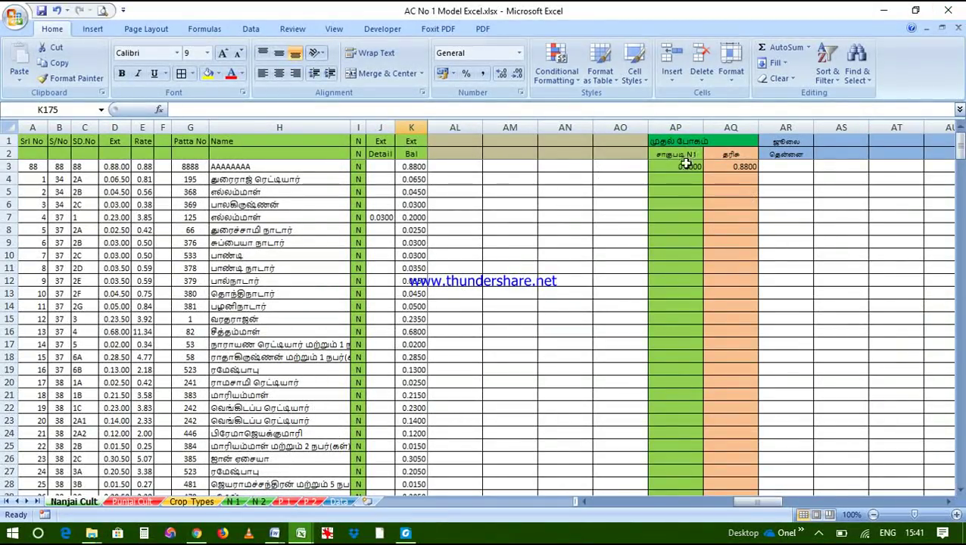
pyautogui.moveTo(684, 168); pyautogui.dragTo(733, 168)
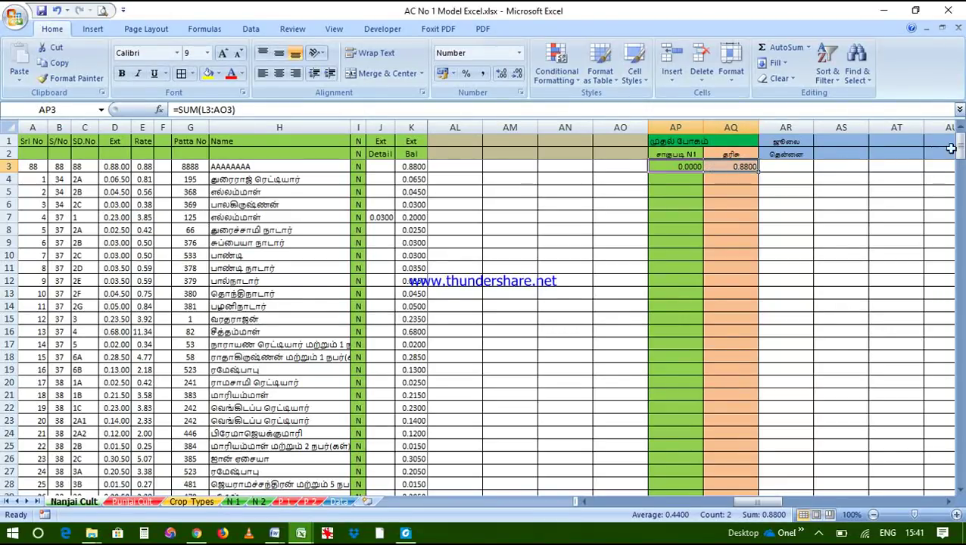
pyautogui.moveTo(962, 152); pyautogui.dragTo(961, 144)
pyautogui.moveTo(758, 173); pyautogui.dragTo(904, 503)
# Fill the second-crop cultivation and fallow formulas from BV3:BW3 down through row 167.
pyautogui.moveTo(959, 303); pyautogui.dragTo(960, 148)
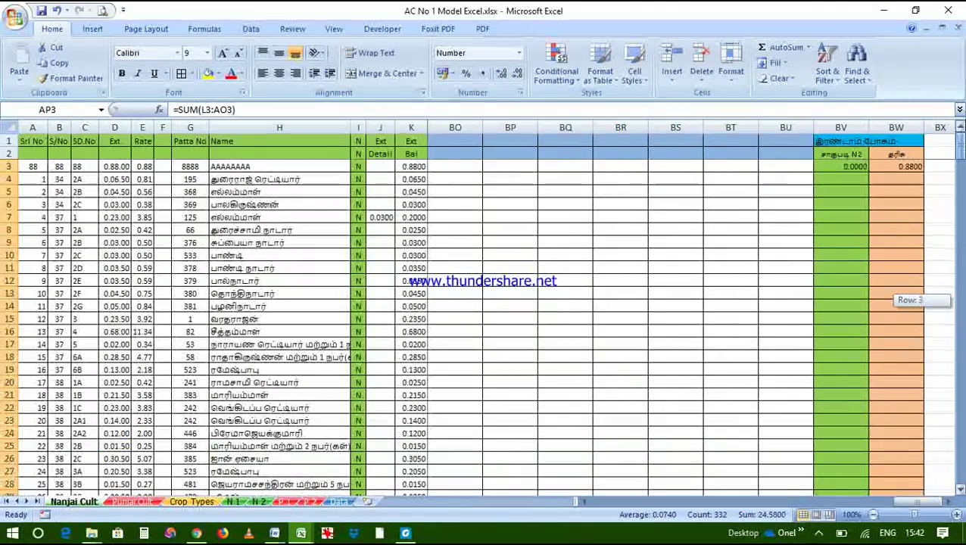
pyautogui.moveTo(859, 166); pyautogui.dragTo(911, 314)
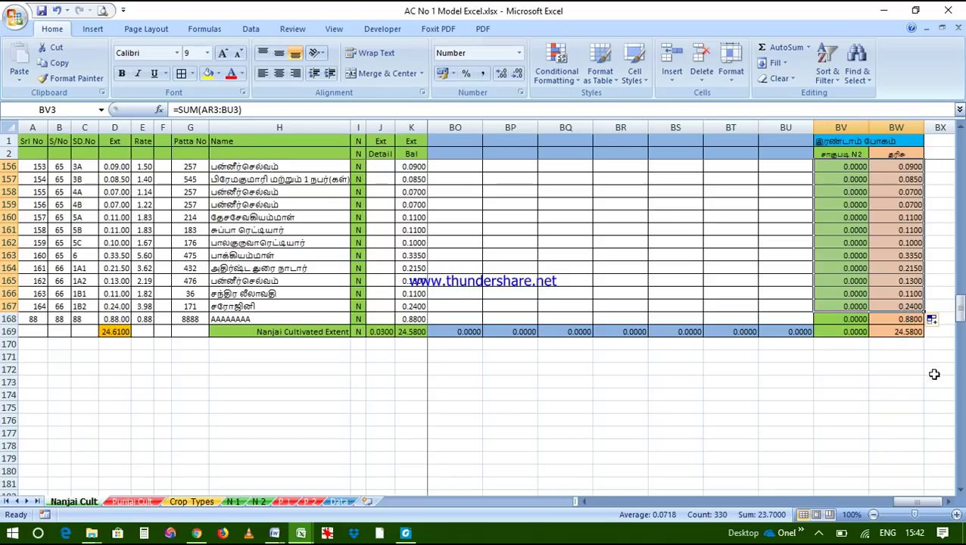
pyautogui.moveTo(901, 502); pyautogui.dragTo(539, 506)
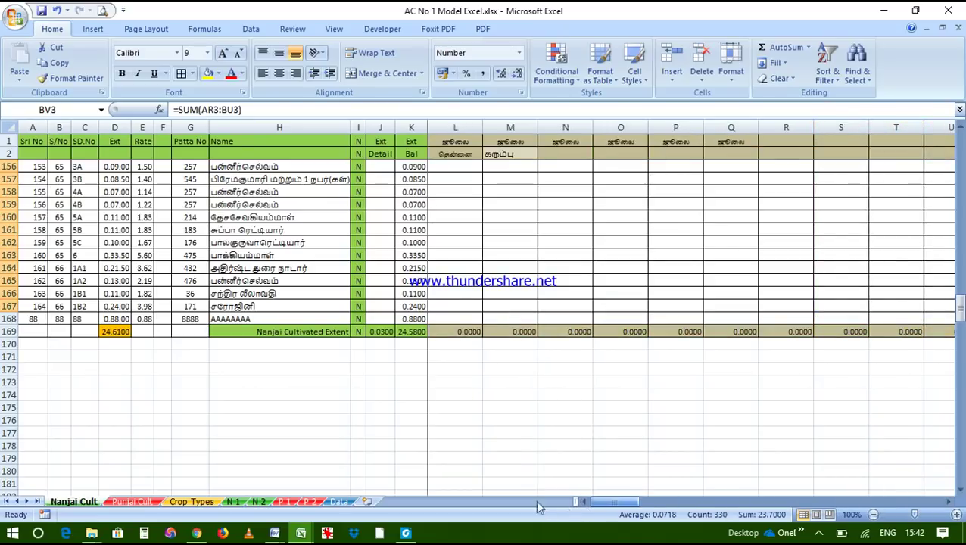
# Insert a blank row above the AAAAAAAA placeholder record at row 168.
pyautogui.click(10, 319)
pyautogui.rightClick(11, 319)
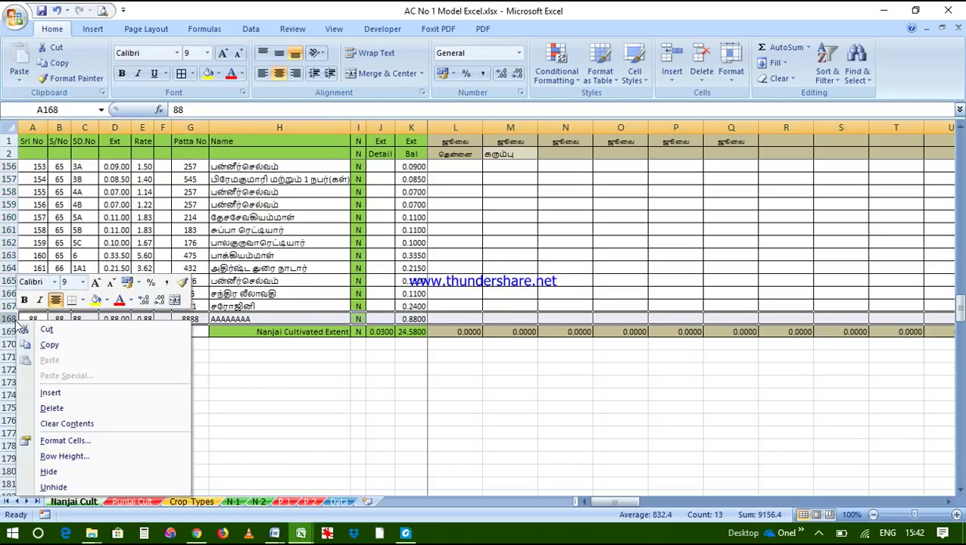
pyautogui.click(51, 392)
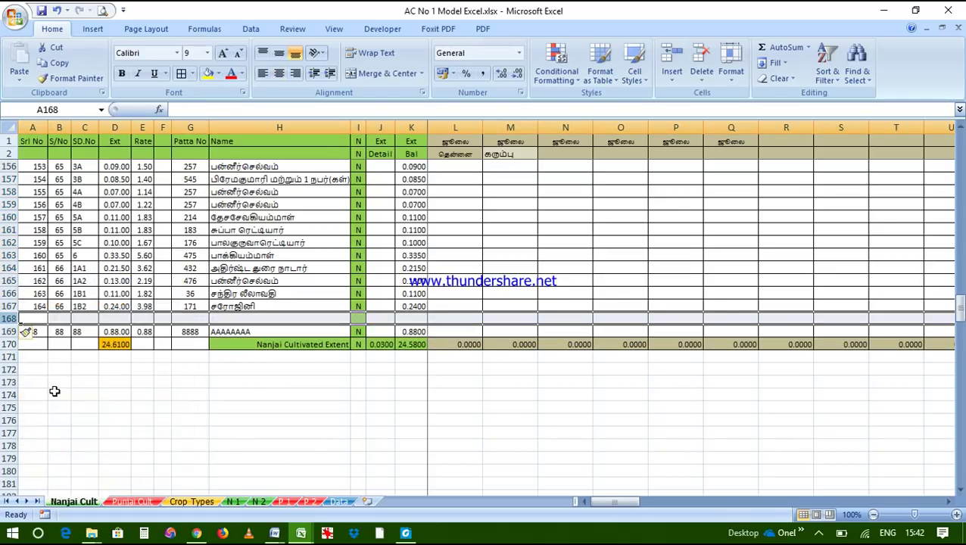
# Delete the blank row 168 together with the AAAAAAAA placeholder row directly beneath it.
pyautogui.click(10, 319)
pyautogui.rightClick(11, 319)
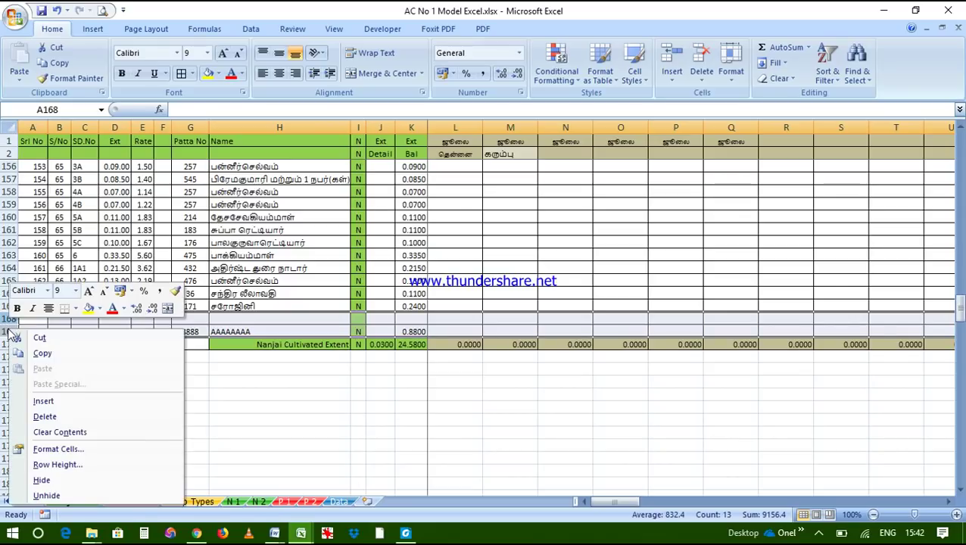
pyautogui.click(44, 417)
# Delete the AAAAAAAA placeholder record in row 3, just below the Nanjai Cult headings.
pyautogui.moveTo(961, 324); pyautogui.dragTo(960, 148)
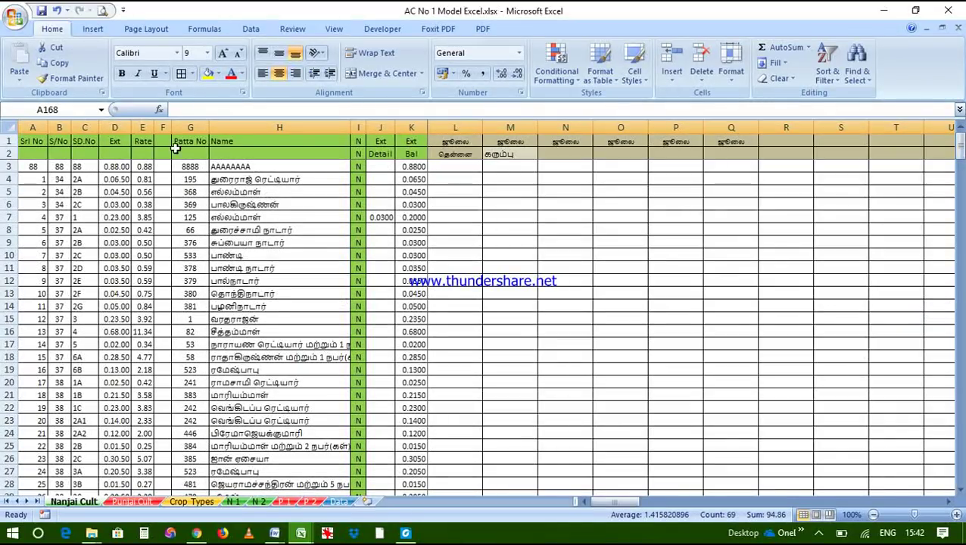
pyautogui.click(10, 167)
pyautogui.rightClick(10, 167)
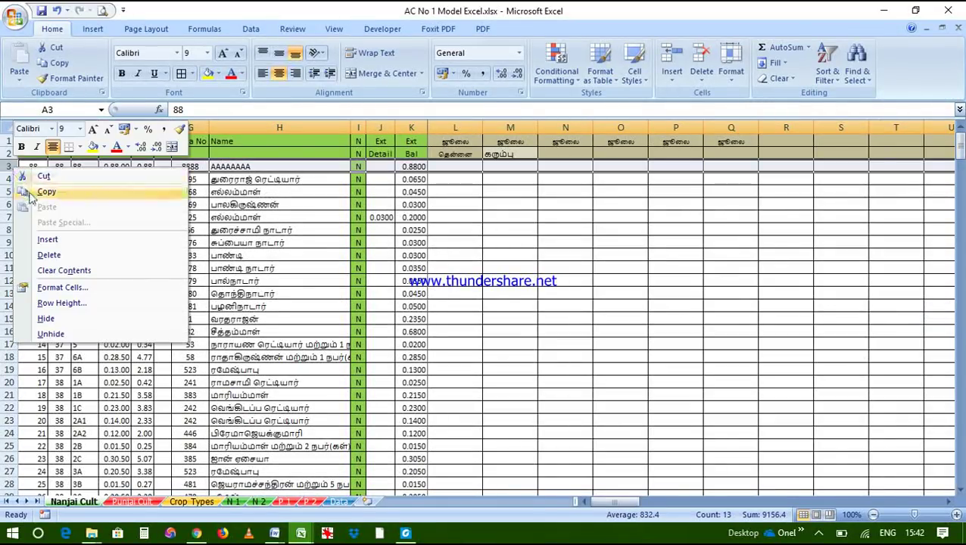
pyautogui.click(49, 255)
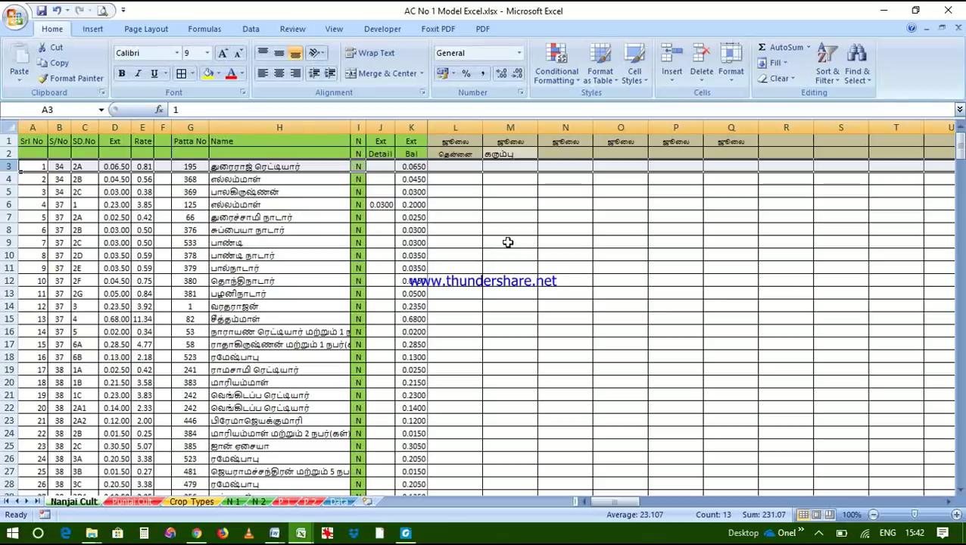
pyautogui.moveTo(610, 500); pyautogui.dragTo(575, 509)
# Open the Punjai Cult sheet, and find the start of the punjai records in the AC No 2 Sundakottai 1427 workbook's Sheet3.
pyautogui.click(133, 502)
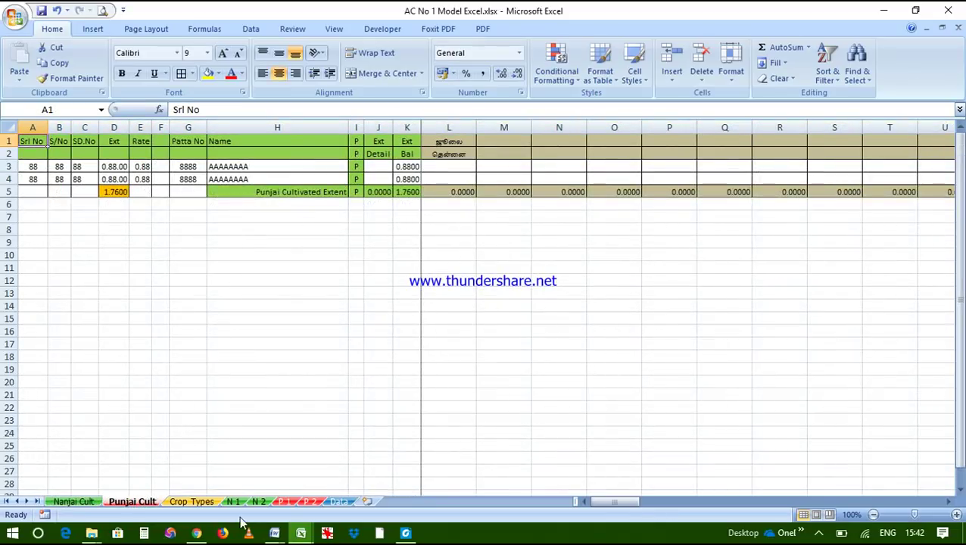
pyautogui.moveTo(301, 532)
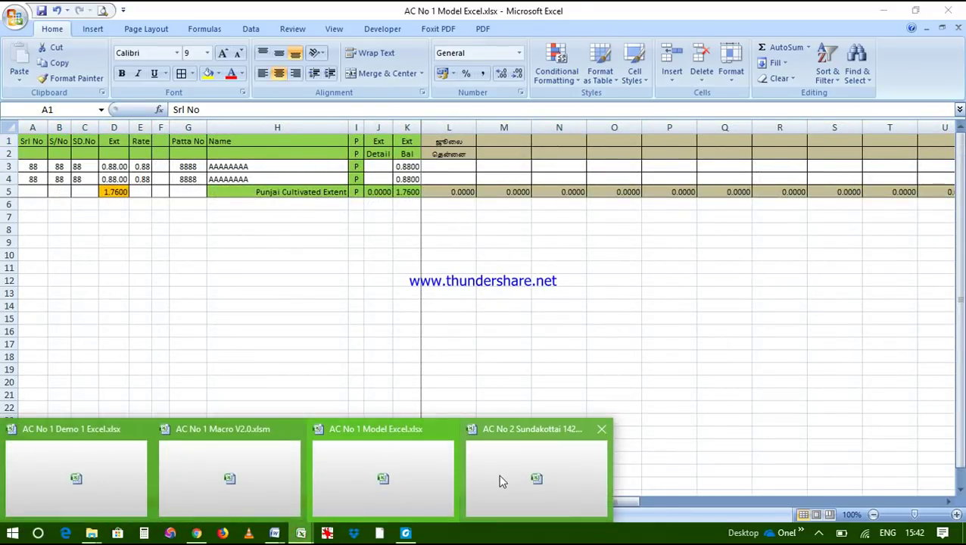
pyautogui.click(499, 474)
pyautogui.scroll(-20, 319, 295)
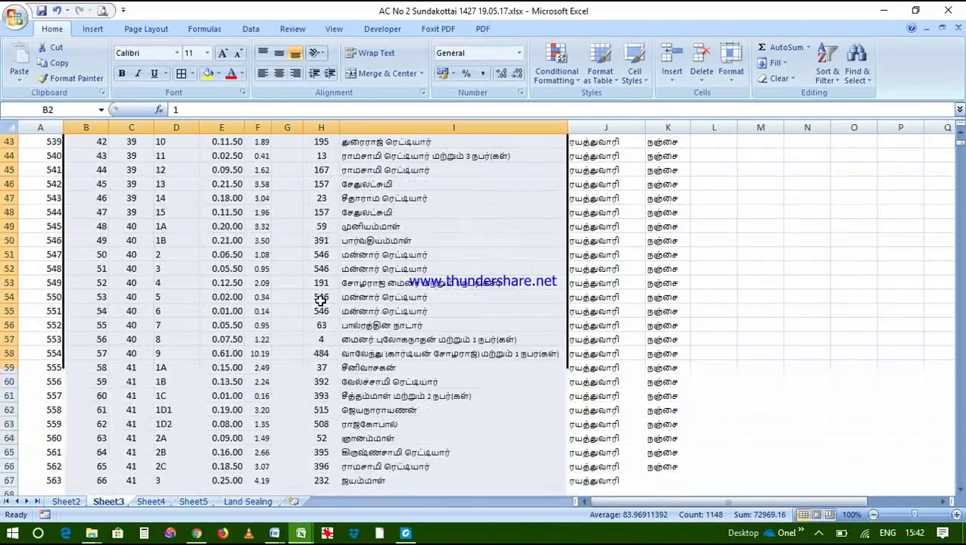
pyautogui.scroll(-20, 319, 287)
pyautogui.scroll(4, 319, 288)
# Copy the punjai land records in B166:I875 of Sheet3.
pyautogui.moveTo(99, 310); pyautogui.dragTo(451, 453)
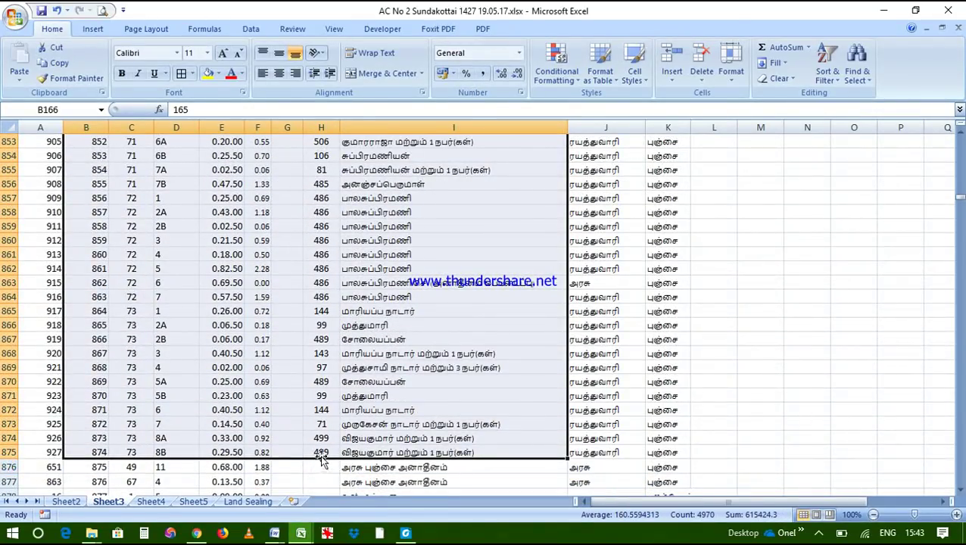
pyautogui.scroll(-3, 383, 425)
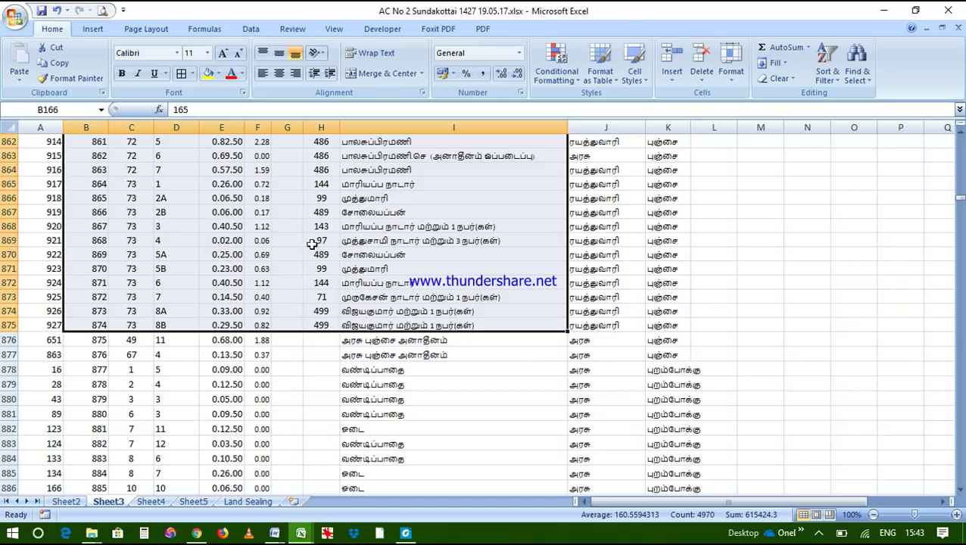
pyautogui.rightClick(122, 246)
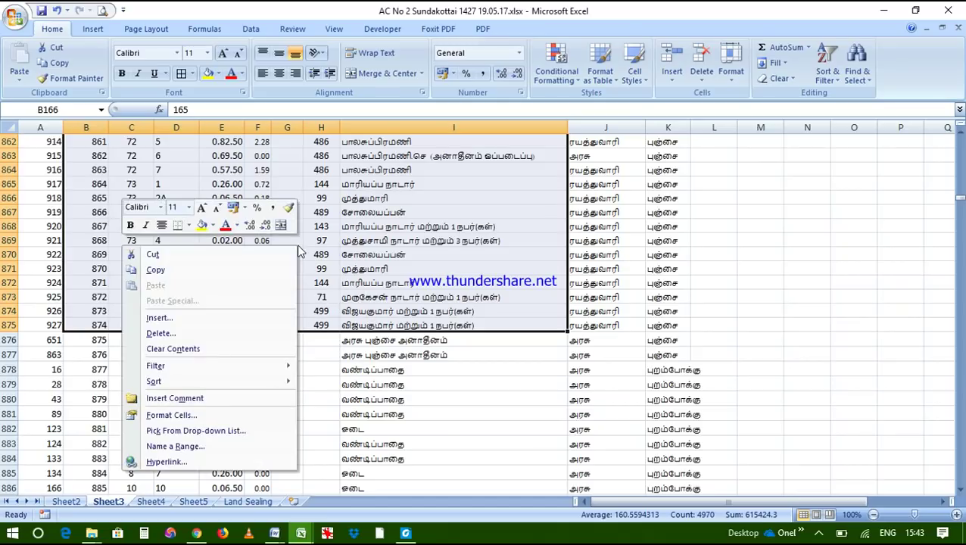
pyautogui.click(157, 270)
pyautogui.hotkey('ctrl', 'BackSpace')
# Switch back to AC No 1 Model Excel and insert the copied records at A4 of Punjai Cult, shifting cells down.
pyautogui.moveTo(274, 533)
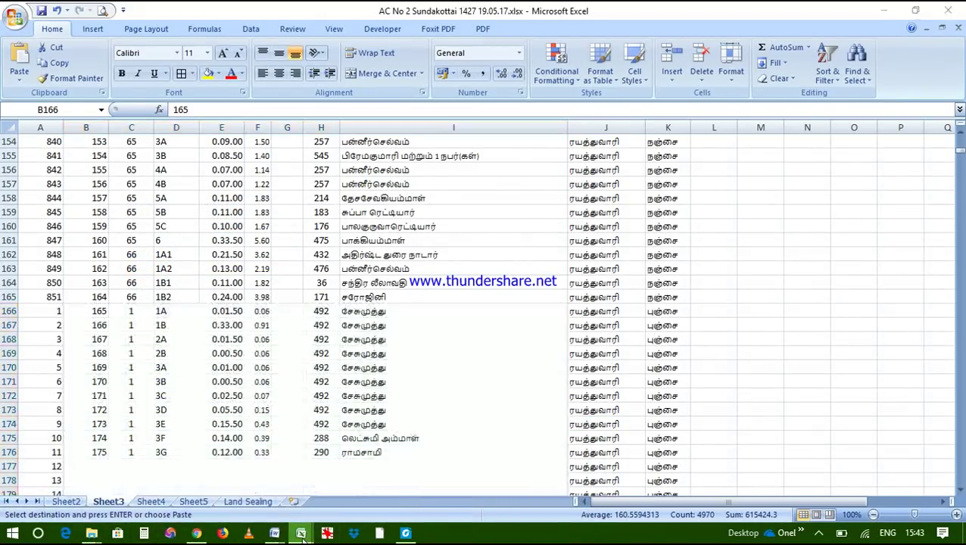
pyautogui.click(358, 466)
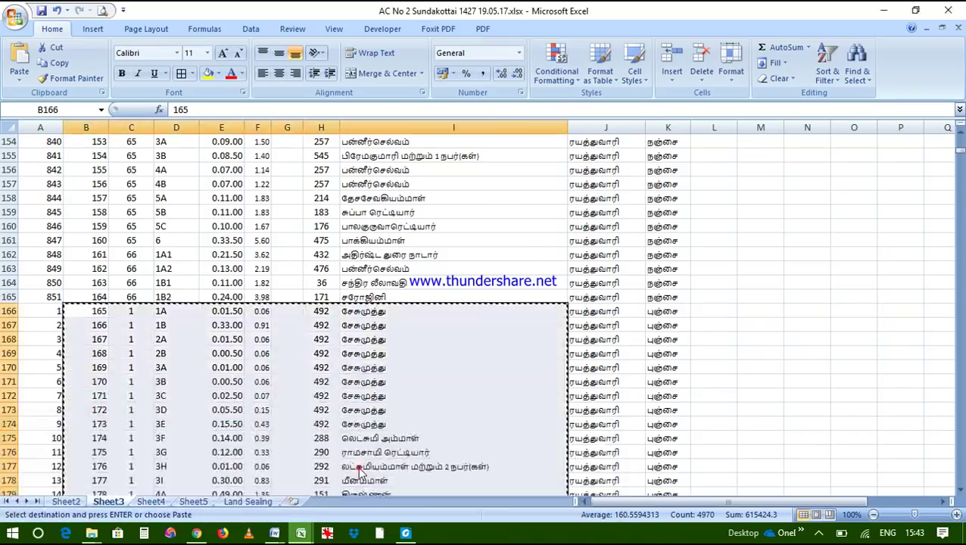
pyautogui.moveTo(32, 180); pyautogui.dragTo(246, 180)
pyautogui.rightClick(72, 179)
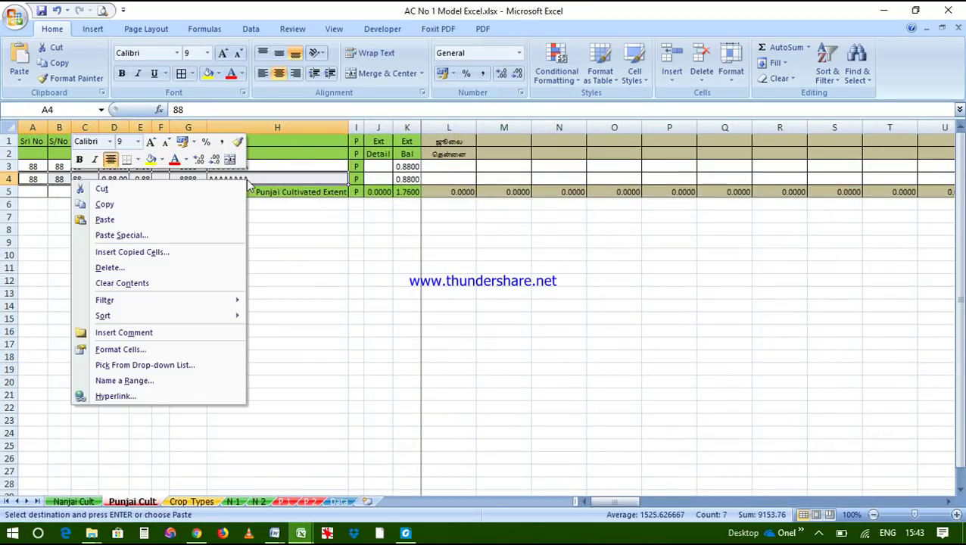
pyautogui.click(130, 252)
pyautogui.click(130, 252)
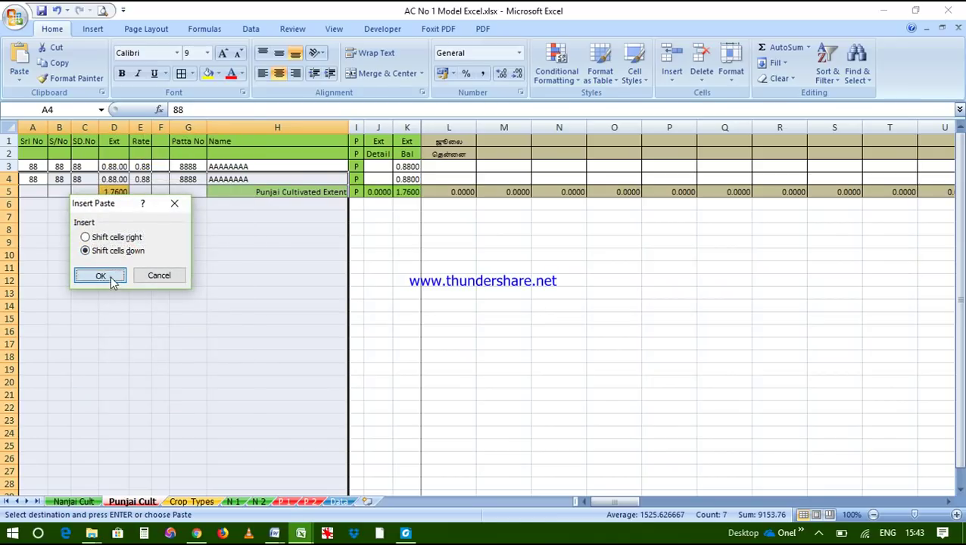
pyautogui.click(100, 276)
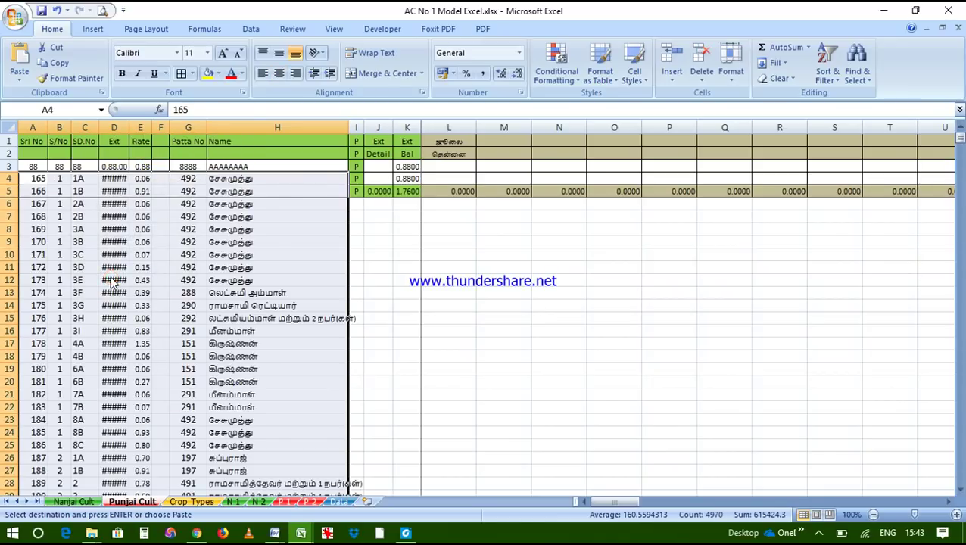
# Apply all borders and font size 9 to the inserted punjai records.
pyautogui.click(191, 73)
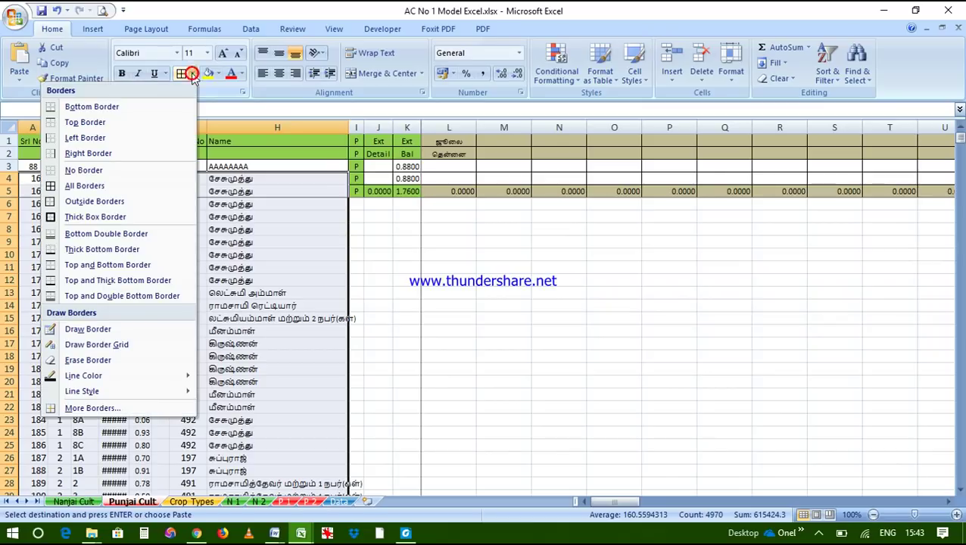
pyautogui.click(83, 185)
pyautogui.click(207, 53)
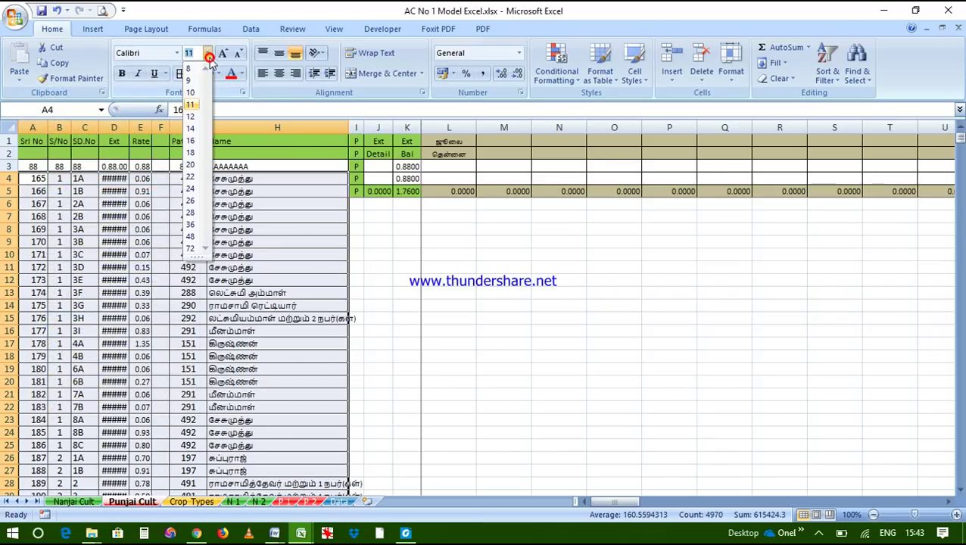
pyautogui.click(190, 80)
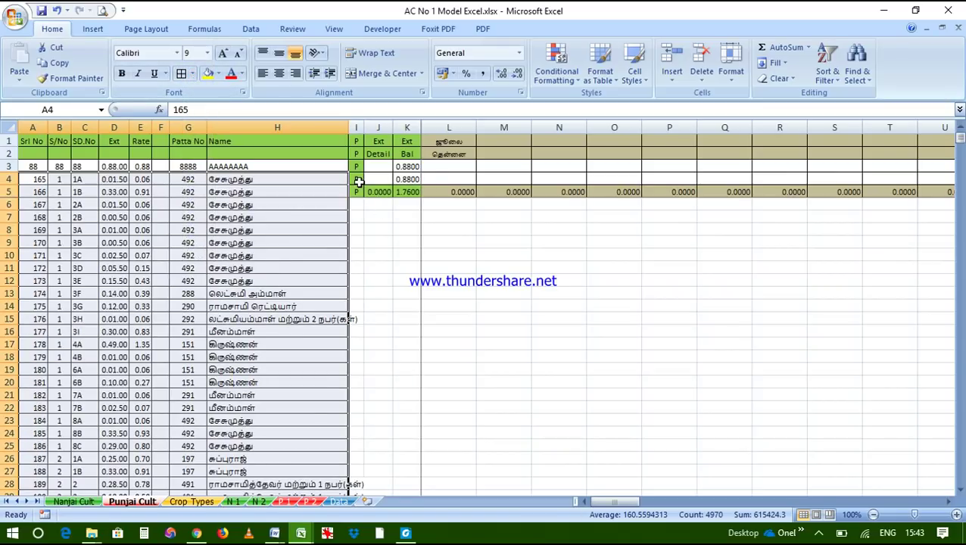
# Insert blank cells across I4:BW713 beside the punjai records, shifting the existing cells down.
pyautogui.moveTo(357, 180); pyautogui.dragTo(904, 309)
pyautogui.scroll(-20, 904, 309)
pyautogui.moveTo(897, 533); pyautogui.dragTo(895, 445)
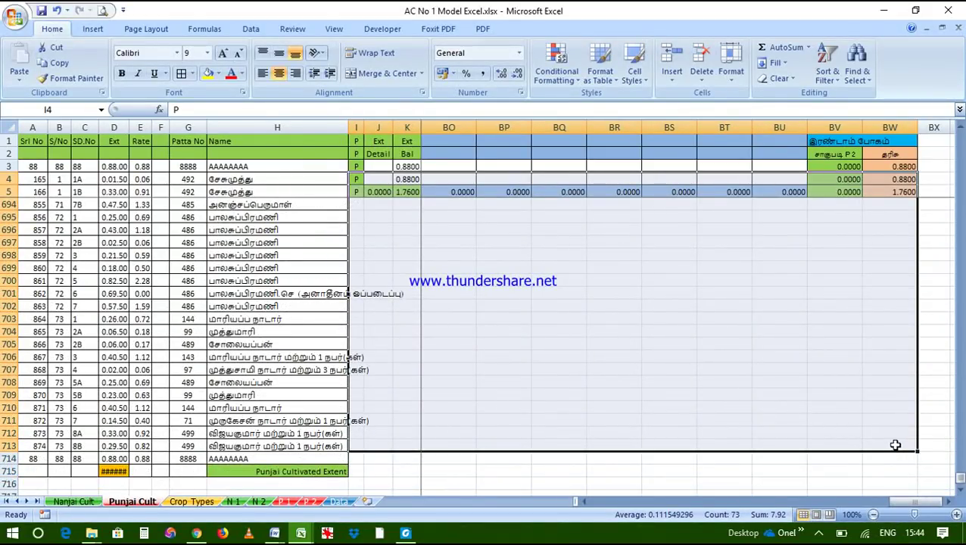
pyautogui.rightClick(558, 333)
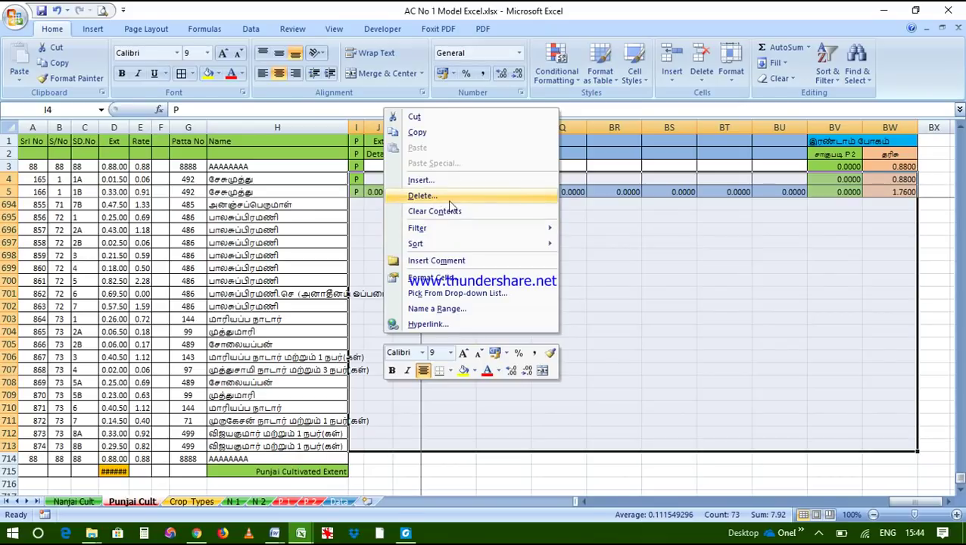
pyautogui.click(423, 180)
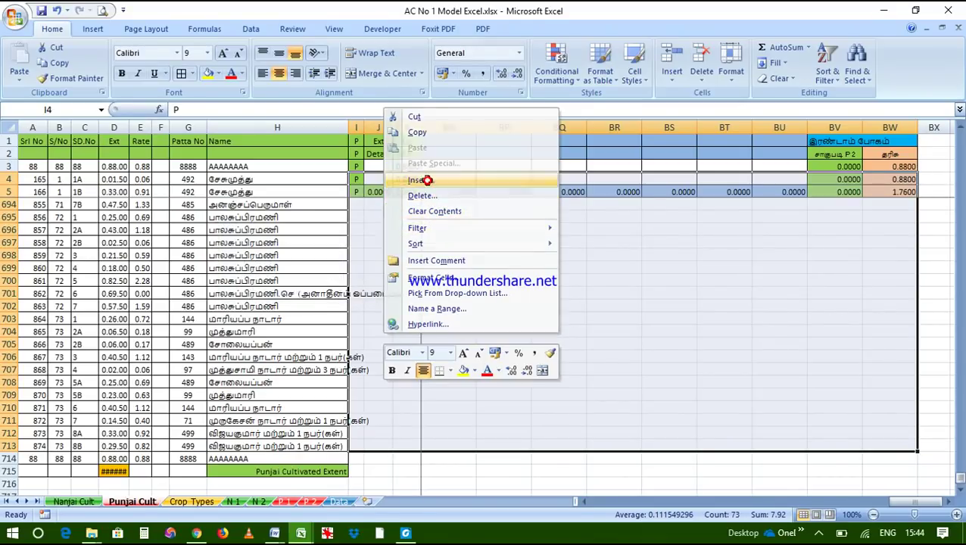
pyautogui.click(429, 168)
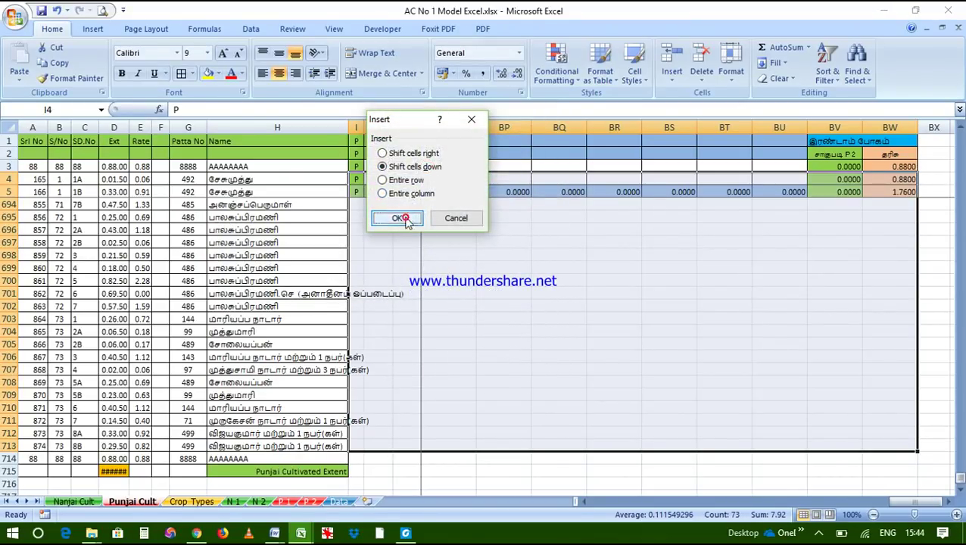
pyautogui.click(396, 218)
pyautogui.scroll(-4, 405, 293)
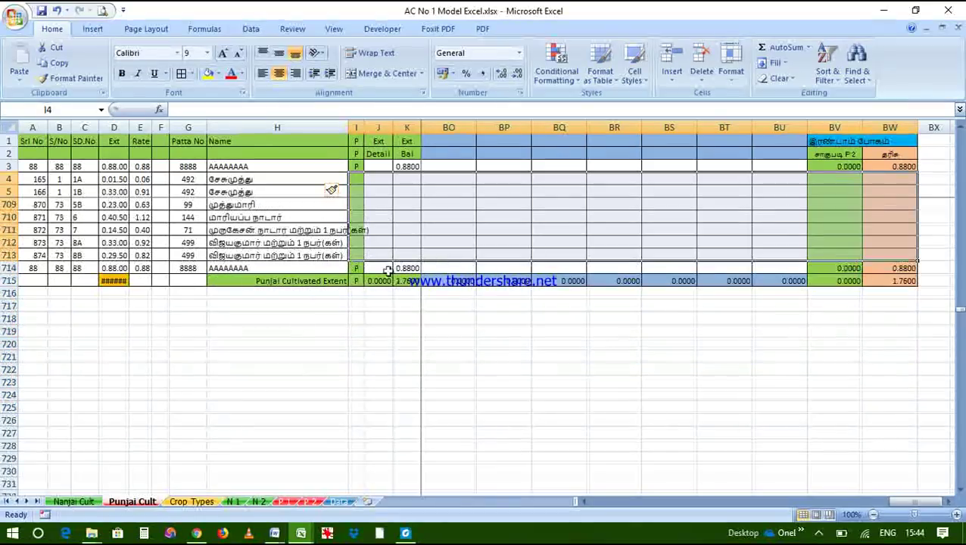
# Fill the P marker from I3 down through the punjai records, and the balance formula from K3 down to K713.
pyautogui.click(354, 165)
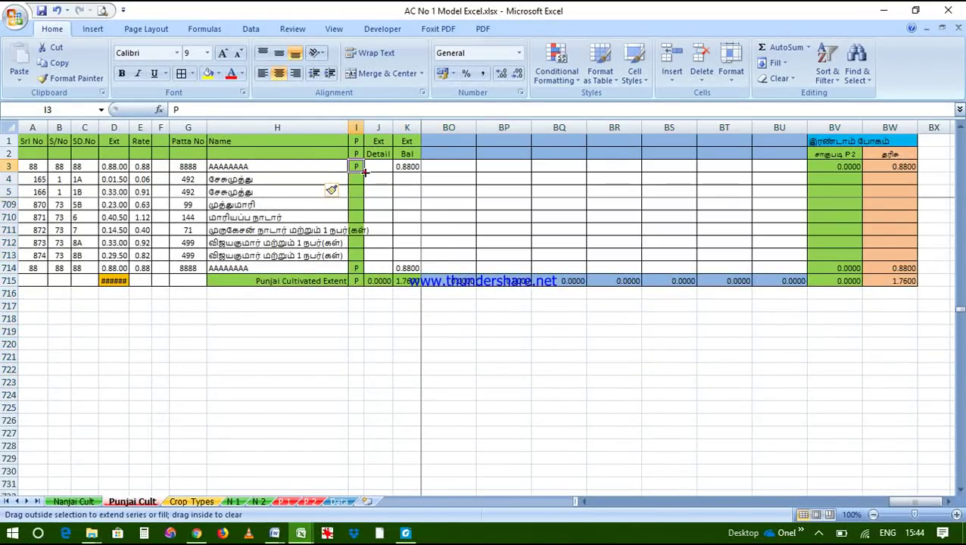
pyautogui.doubleClick(365, 173)
pyautogui.click(405, 167)
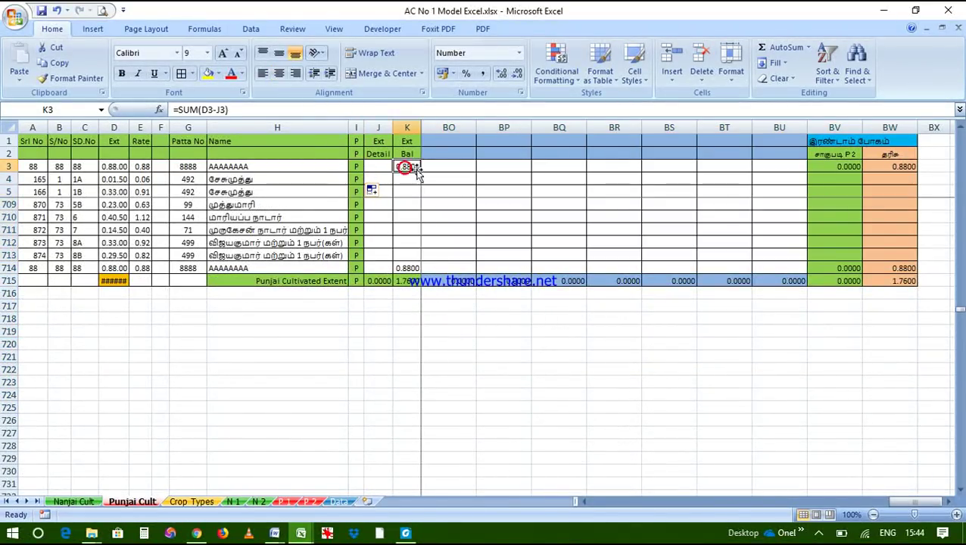
pyautogui.moveTo(420, 172); pyautogui.dragTo(421, 255)
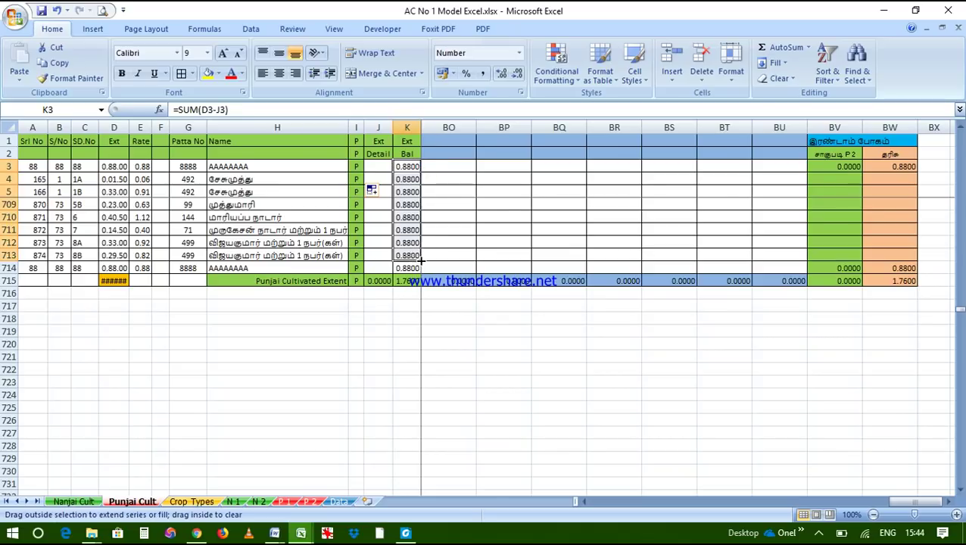
# Fill the cultivated and fallow extent formulas from BV3:BW3 and AP3:AQ3 down to row 713 of Punjai Cult.
pyautogui.moveTo(850, 166); pyautogui.dragTo(919, 258)
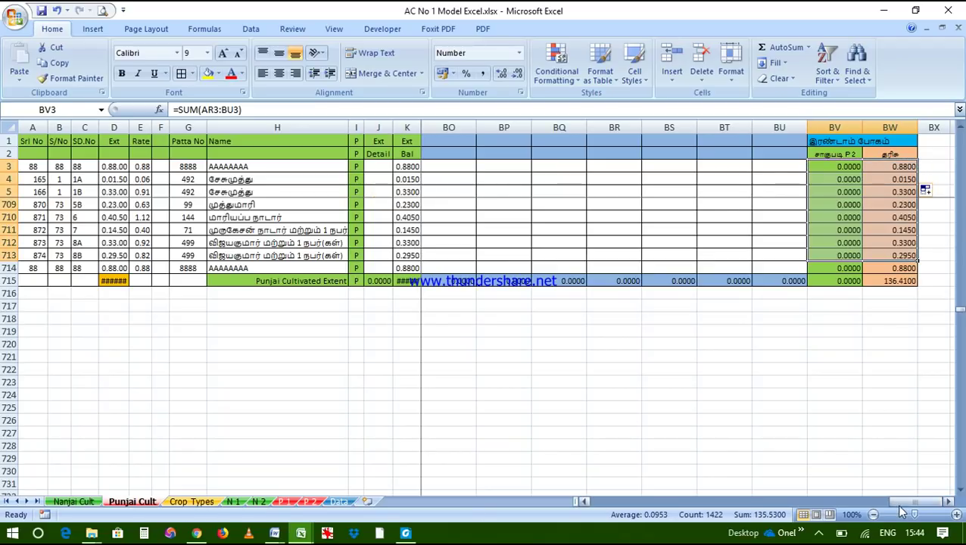
pyautogui.moveTo(905, 504); pyautogui.dragTo(772, 502)
pyautogui.moveTo(563, 165); pyautogui.dragTo(642, 257)
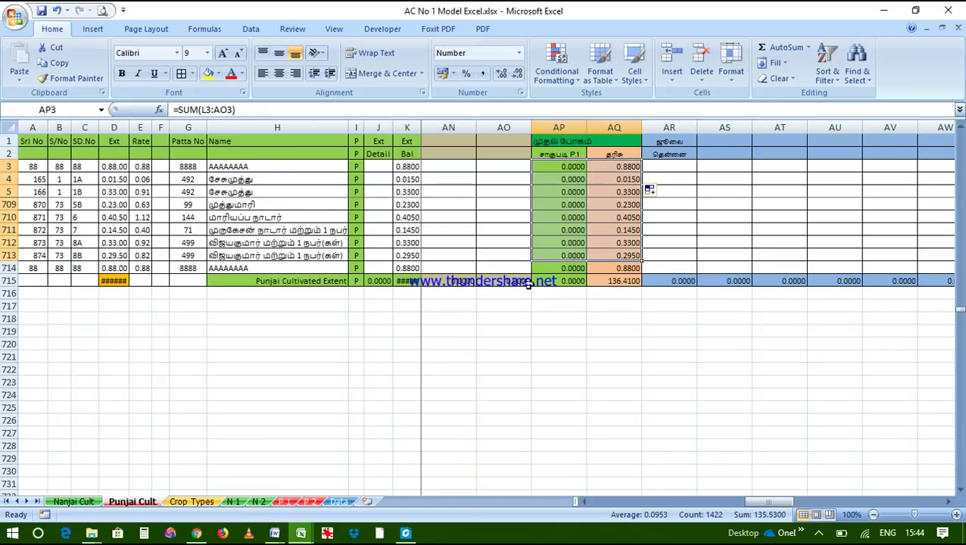
# Delete the placeholder AAAAAAAA rows 714 and 3 from Punjai Cult.
pyautogui.click(10, 268)
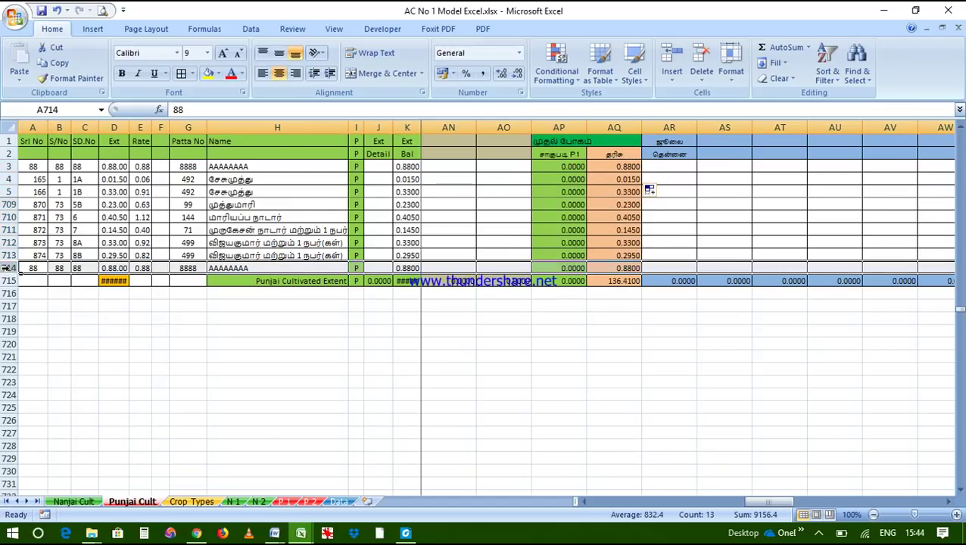
pyautogui.rightClick(10, 269)
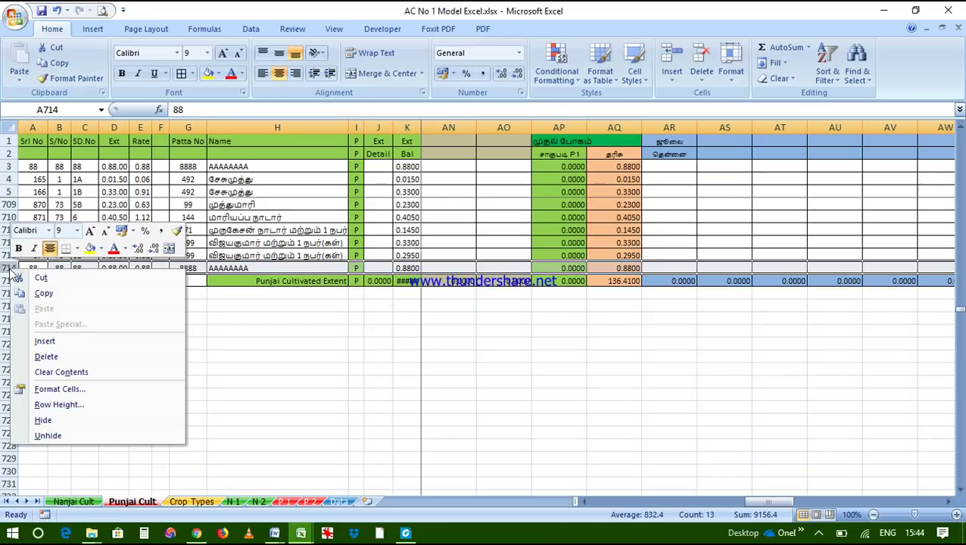
pyautogui.click(47, 357)
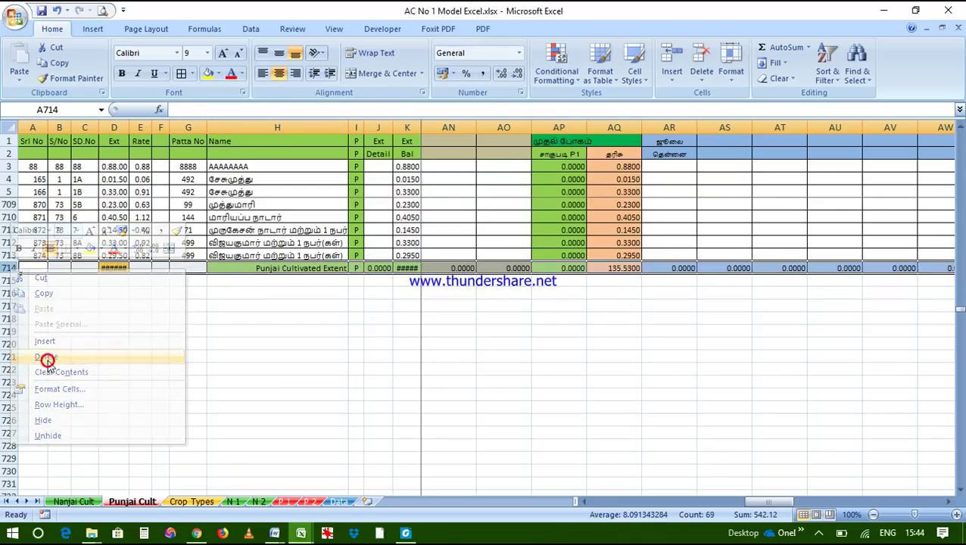
pyautogui.click(18, 166)
pyautogui.rightClick(18, 166)
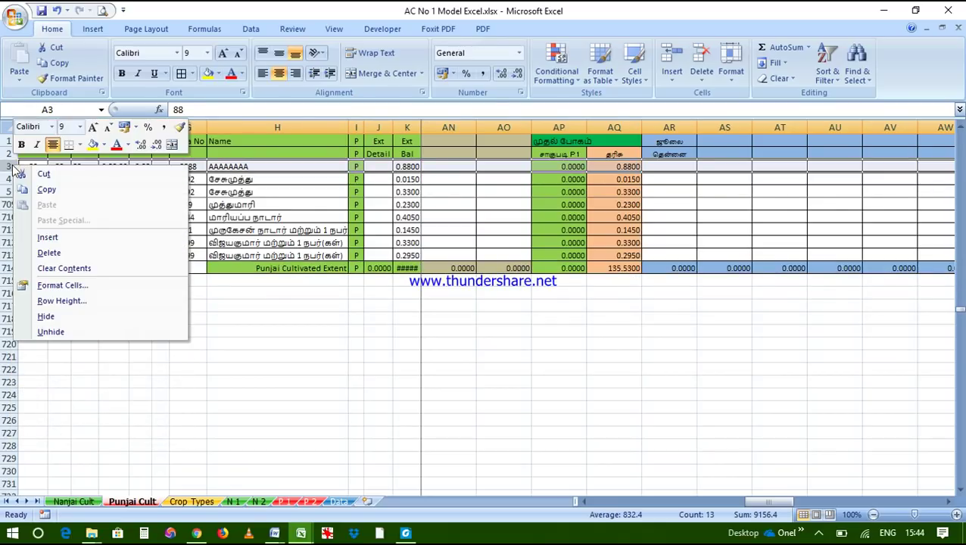
pyautogui.click(50, 255)
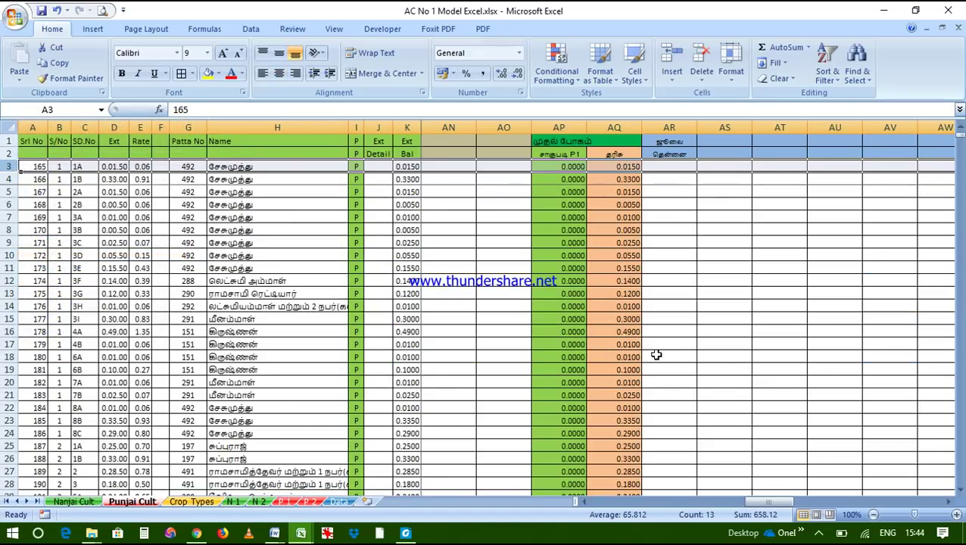
# Review the loaded records in Nanjai Cult and Punjai Cult, ending on Nanjai Cult.
pyautogui.click(86, 503)
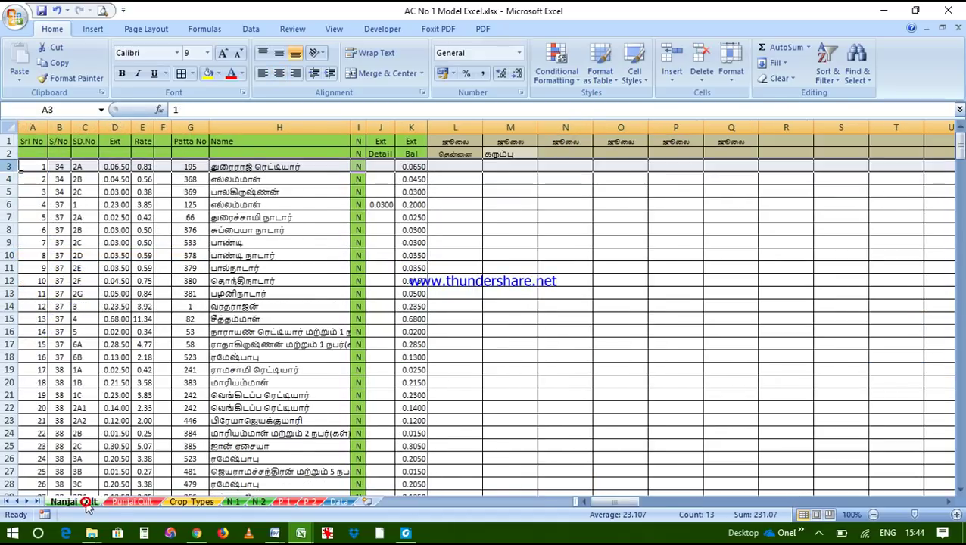
pyautogui.click(121, 504)
pyautogui.click(75, 502)
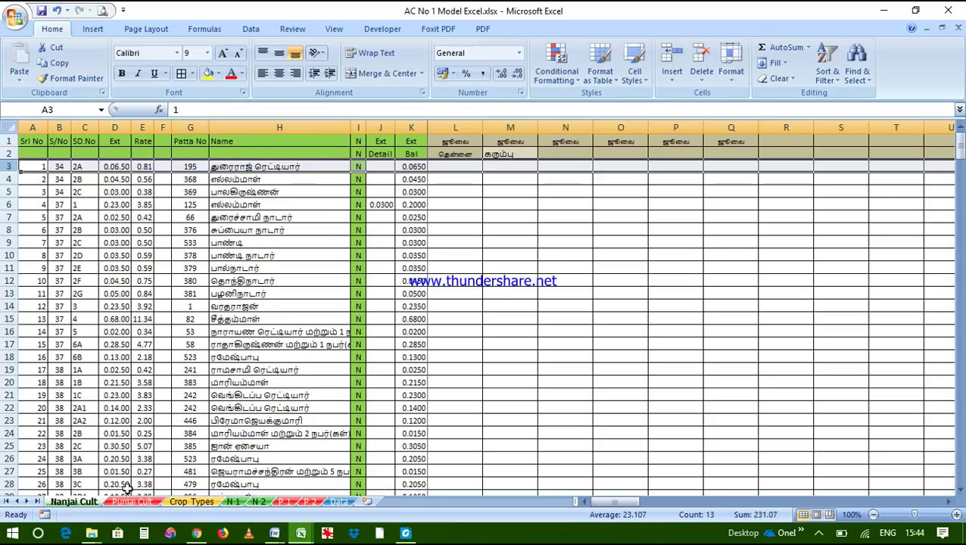
# Switch to AC No 1 Demo 1 Excel and examine the month and crop headings across Punjai Cult, plus the Crop Types list.
pyautogui.moveTo(299, 534)
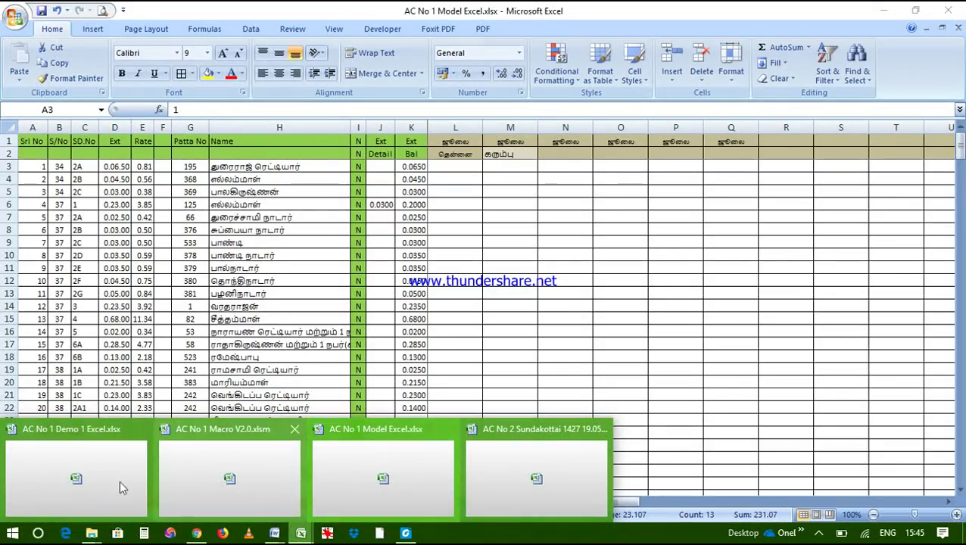
pyautogui.click(57, 483)
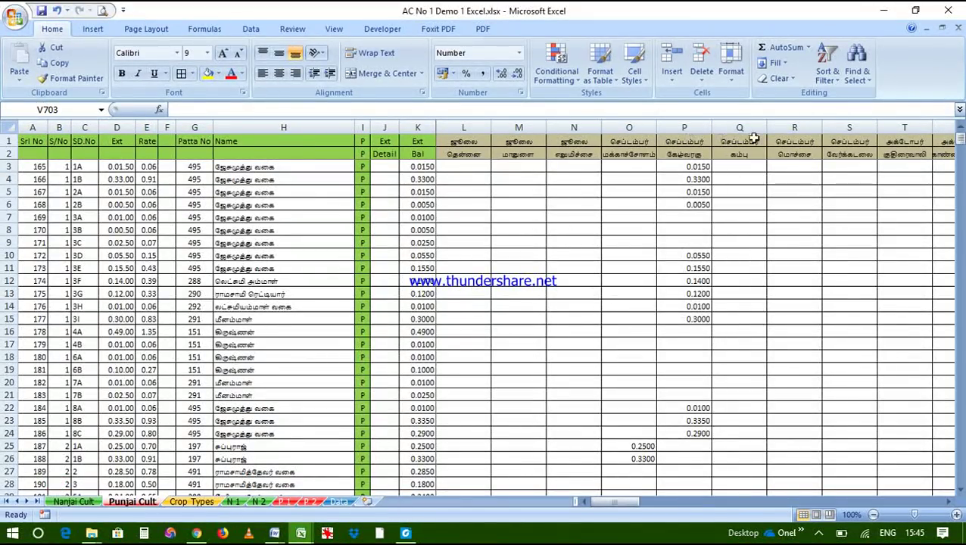
pyautogui.moveTo(625, 505)
pyautogui.mouseDown()
pyautogui.moveTo(666, 510)
pyautogui.moveTo(616, 513)
pyautogui.mouseUp()
pyautogui.moveTo(632, 503); pyautogui.dragTo(646, 509)
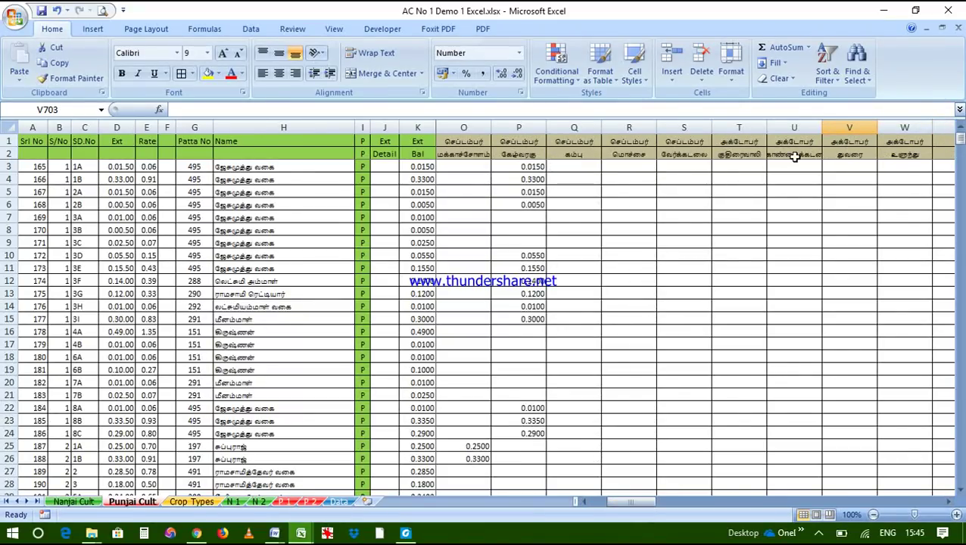
pyautogui.moveTo(649, 509); pyautogui.dragTo(794, 514)
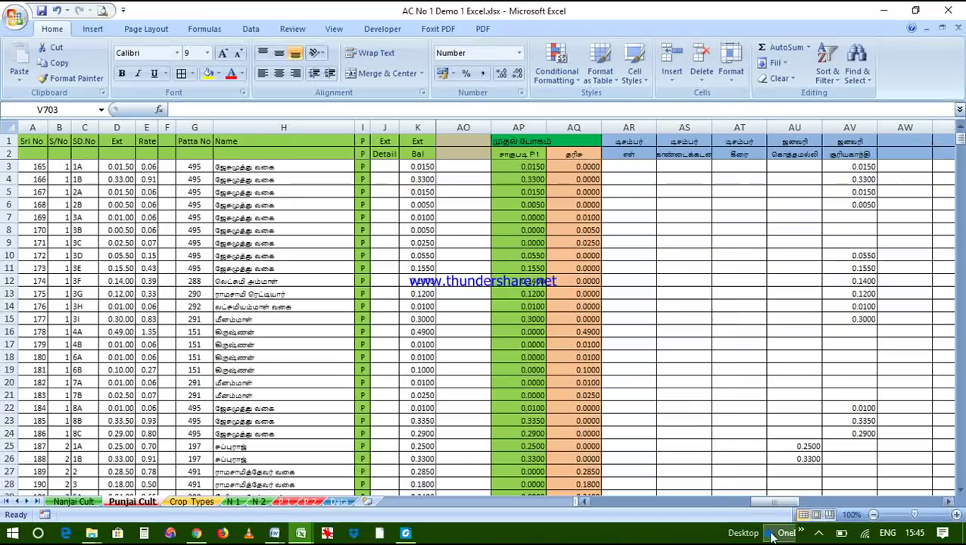
pyautogui.moveTo(787, 507); pyautogui.dragTo(768, 507)
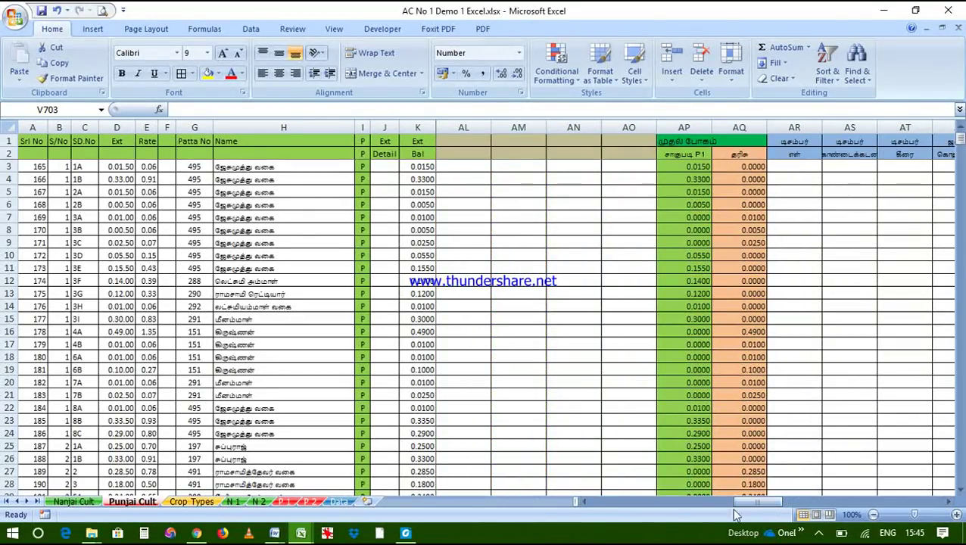
pyautogui.click(198, 502)
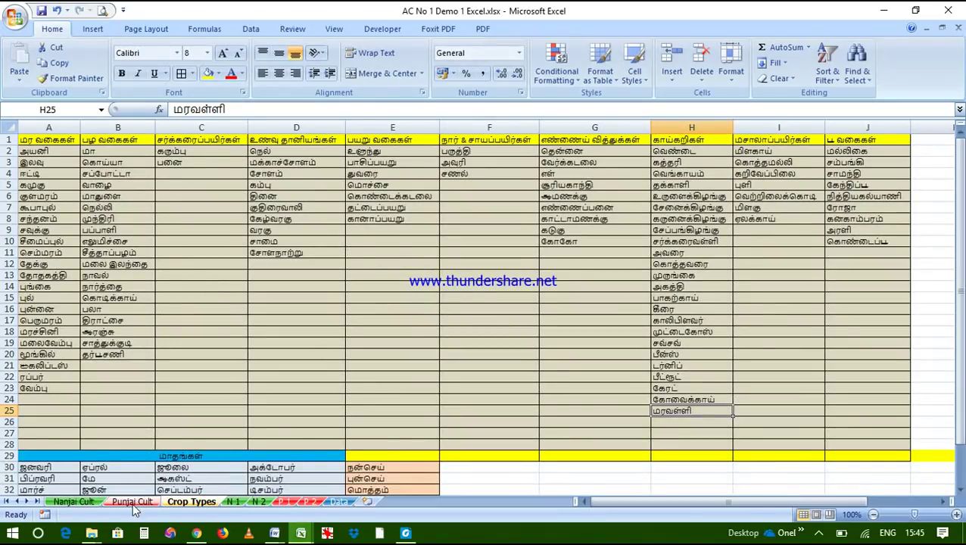